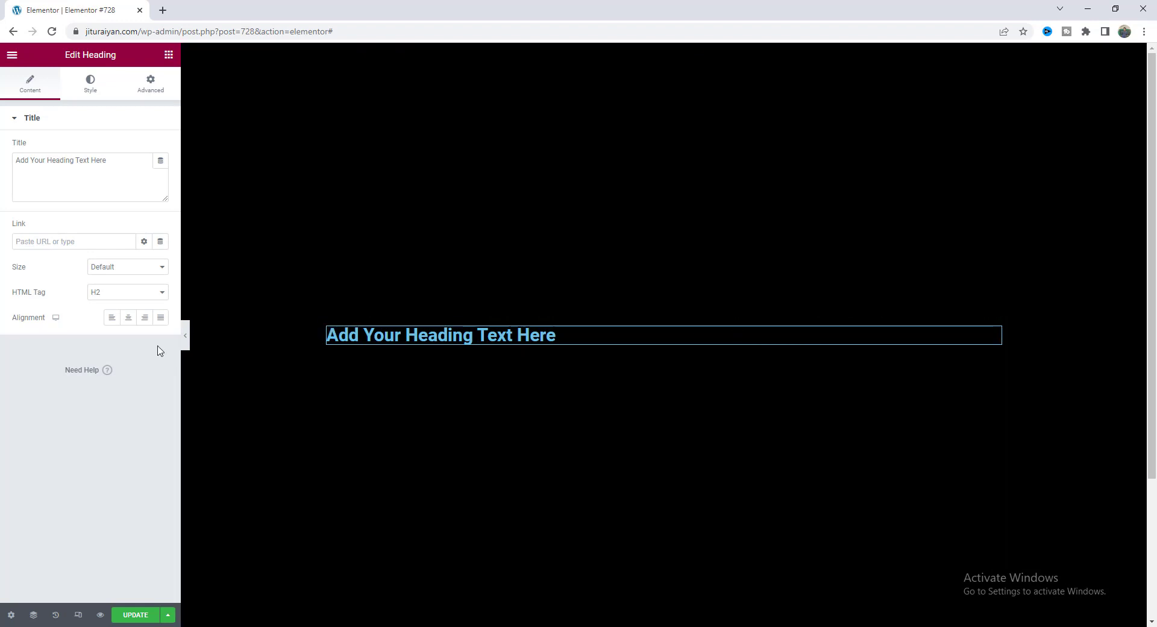
- Center the heading and replace its title text with DESIGNER
click(129, 318)
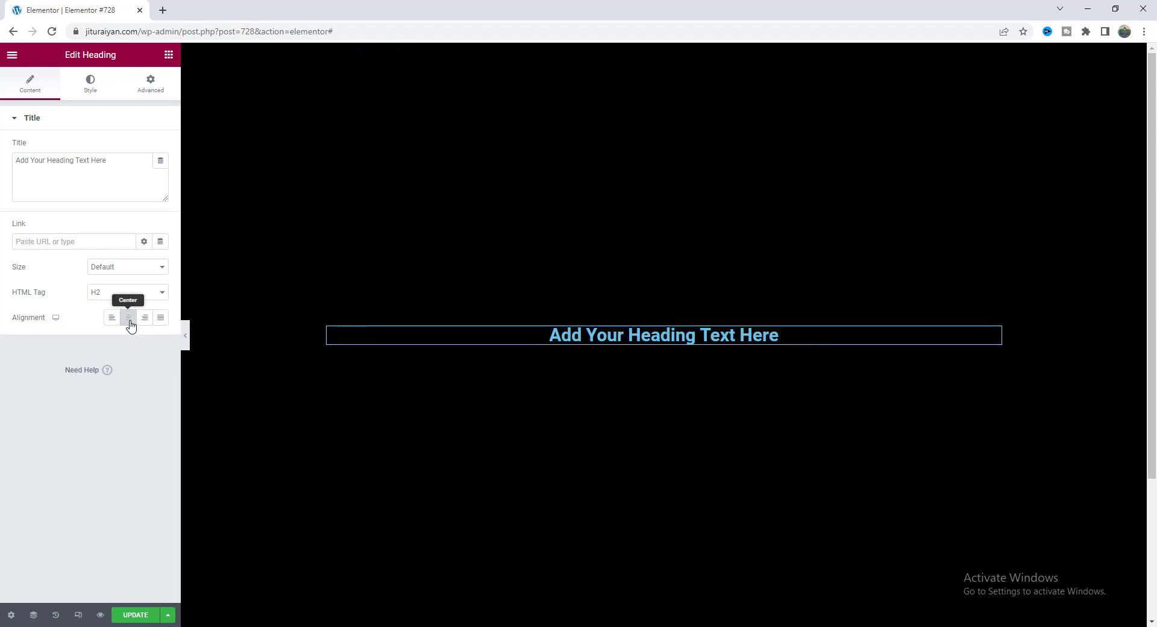
click(116, 165)
drag(116, 164, 2, 175)
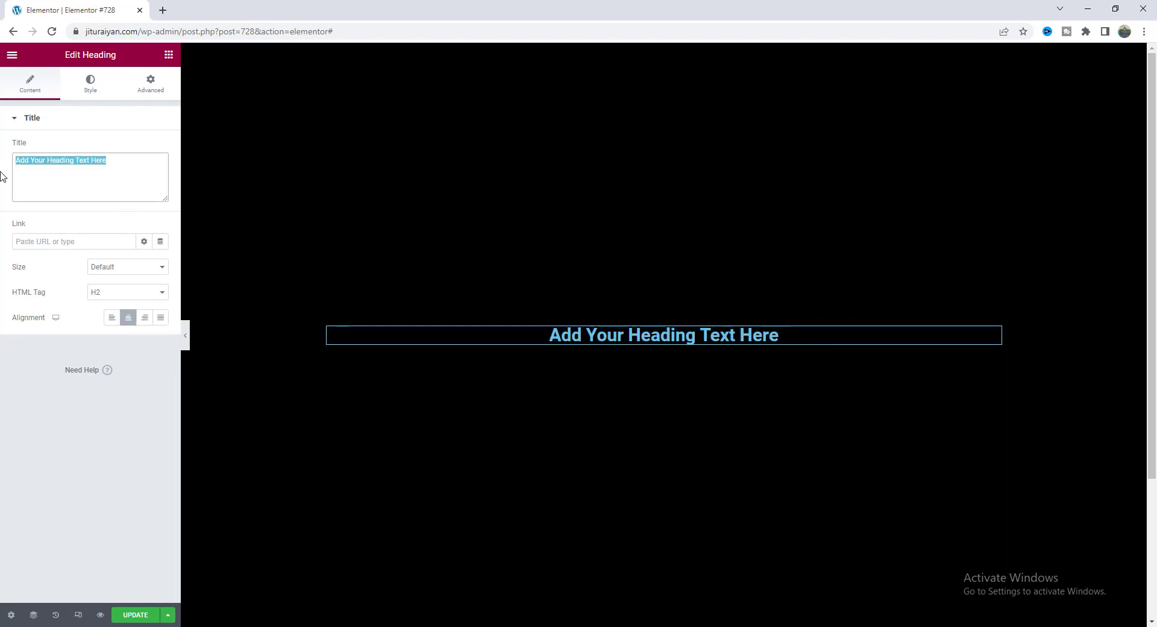
text(DESIGNER)
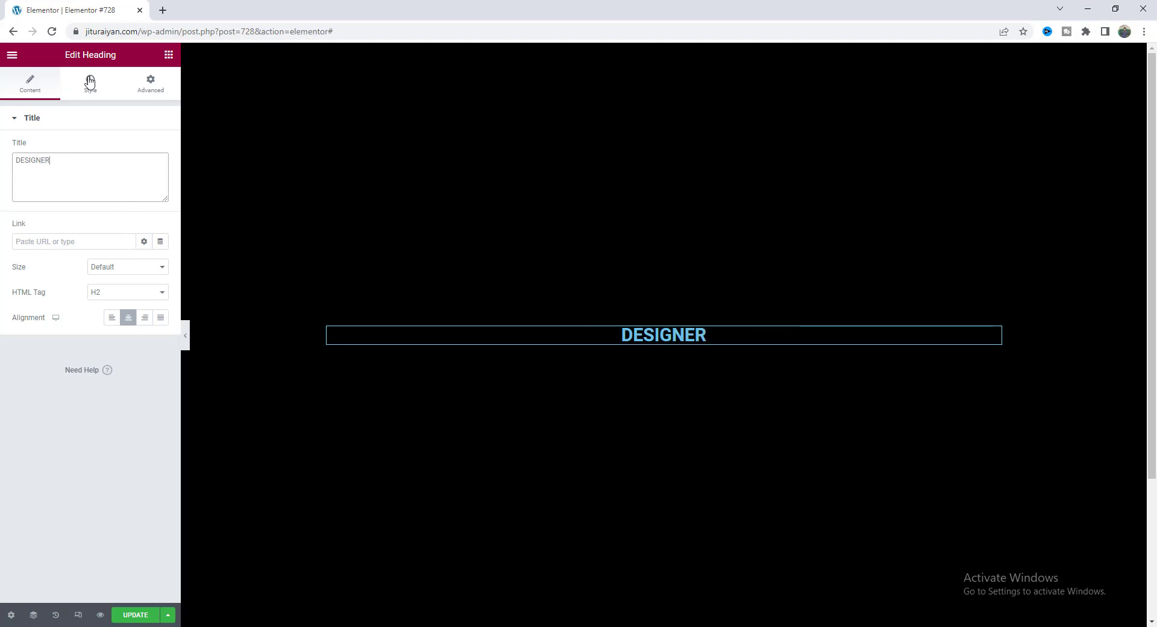
- Set the heading's text color to light grey #EFEFEF
click(90, 81)
click(160, 147)
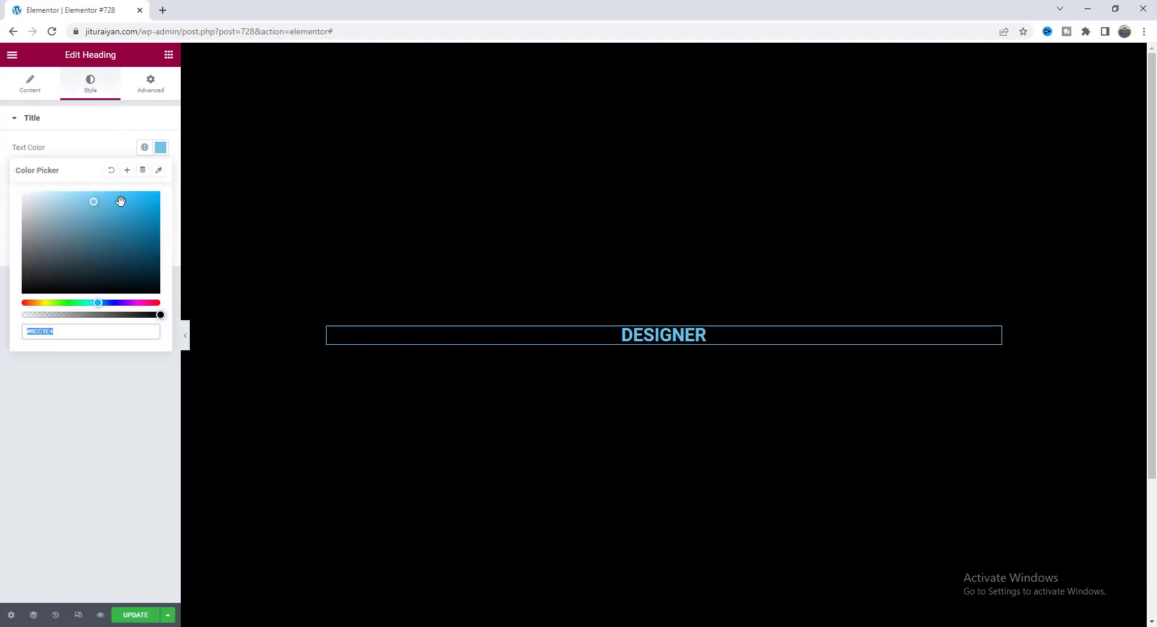
text(#ECECEC)
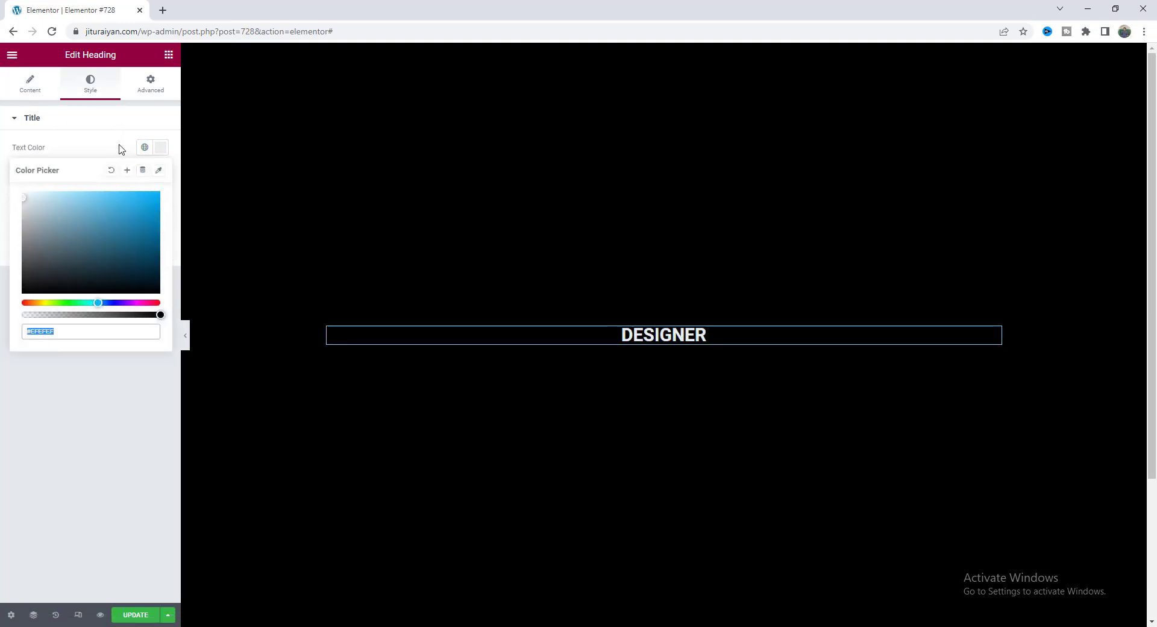
click(121, 151)
- Set the heading's typography to a size of 200 px and the Jost font family
click(160, 172)
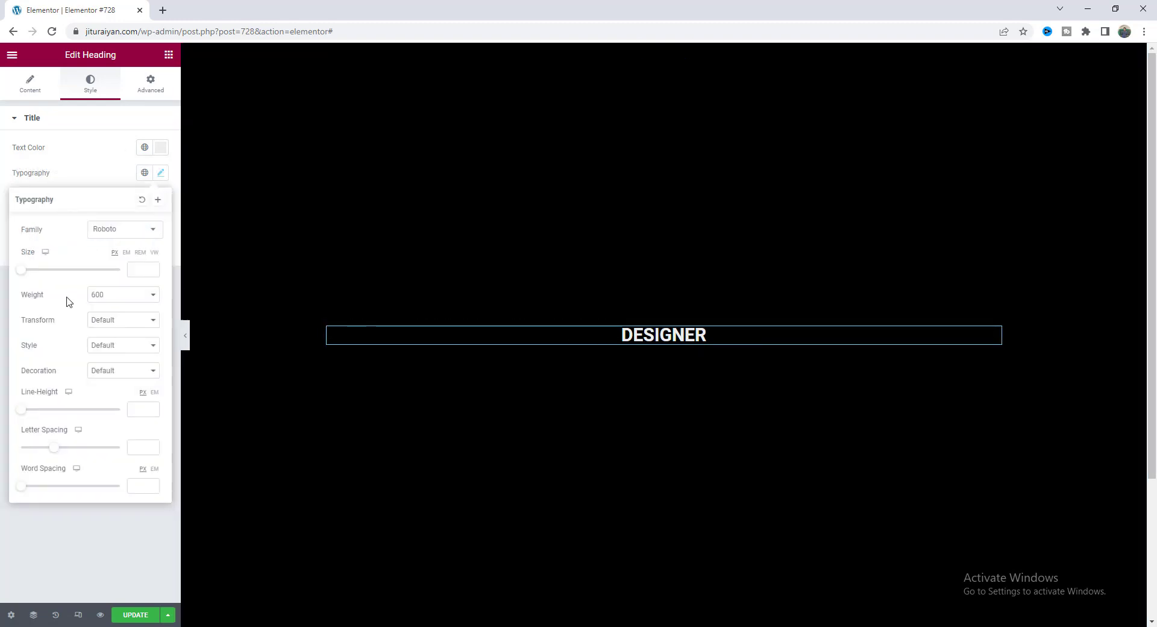
click(137, 269)
text(200)
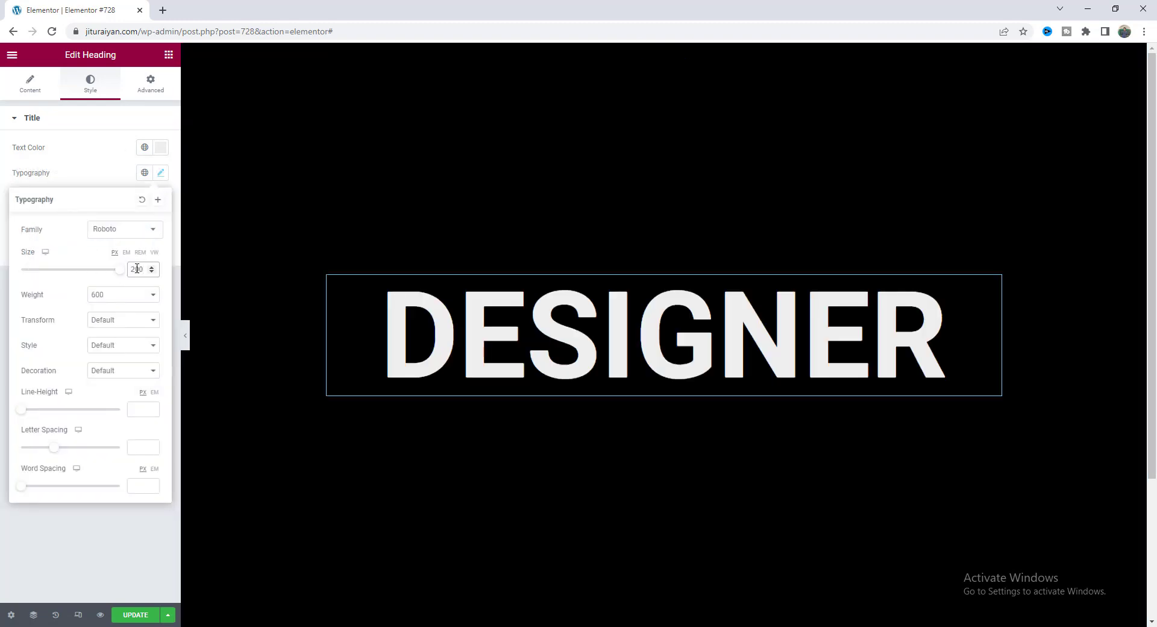
click(126, 232)
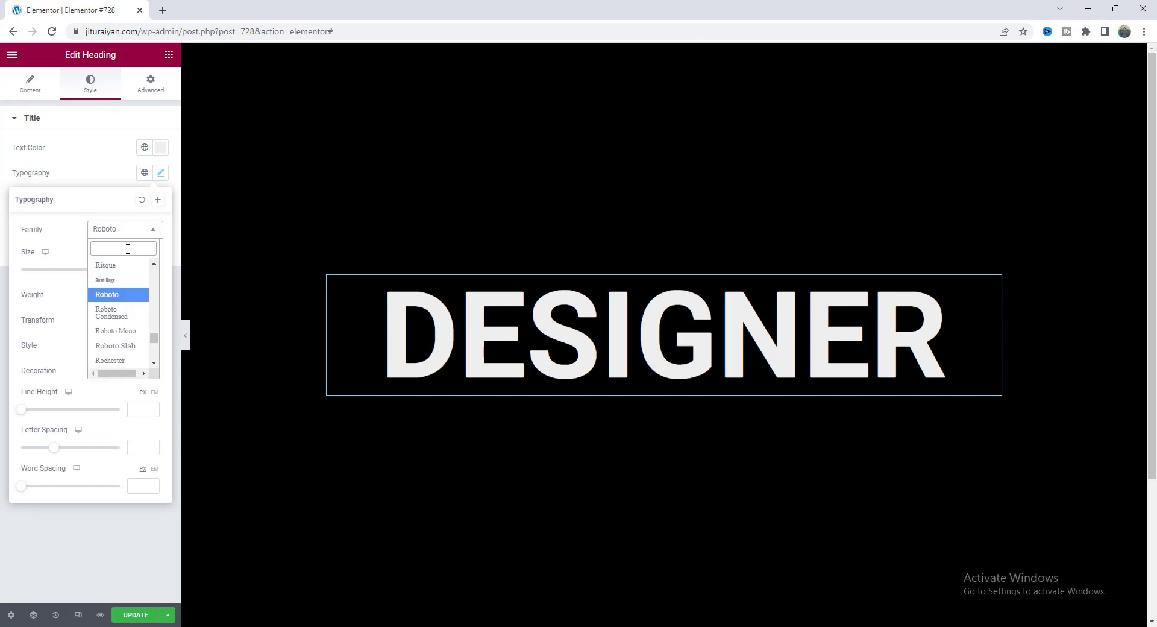
text(jost)
click(136, 281)
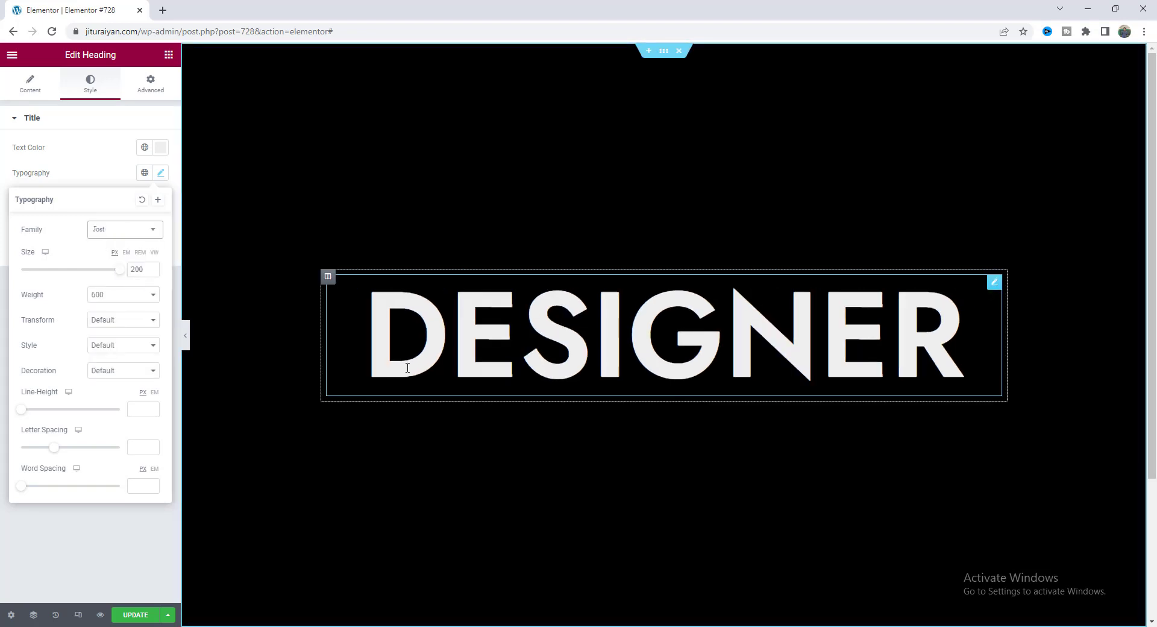
- Set the heading's font weight to 900 and its letter spacing to -50
click(96, 295)
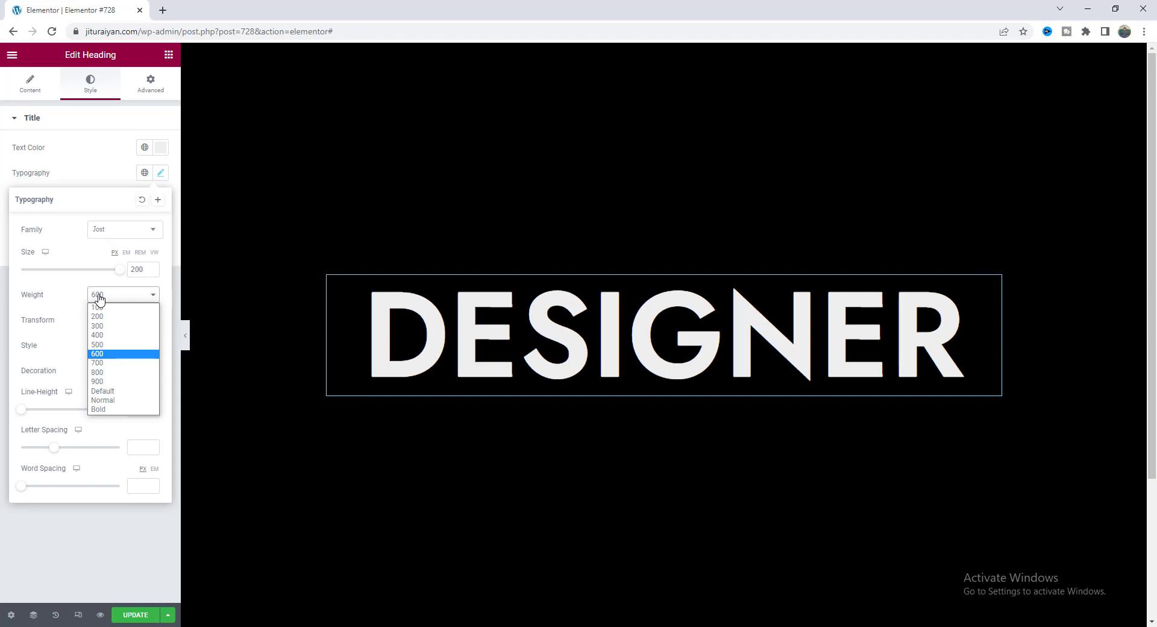
click(102, 382)
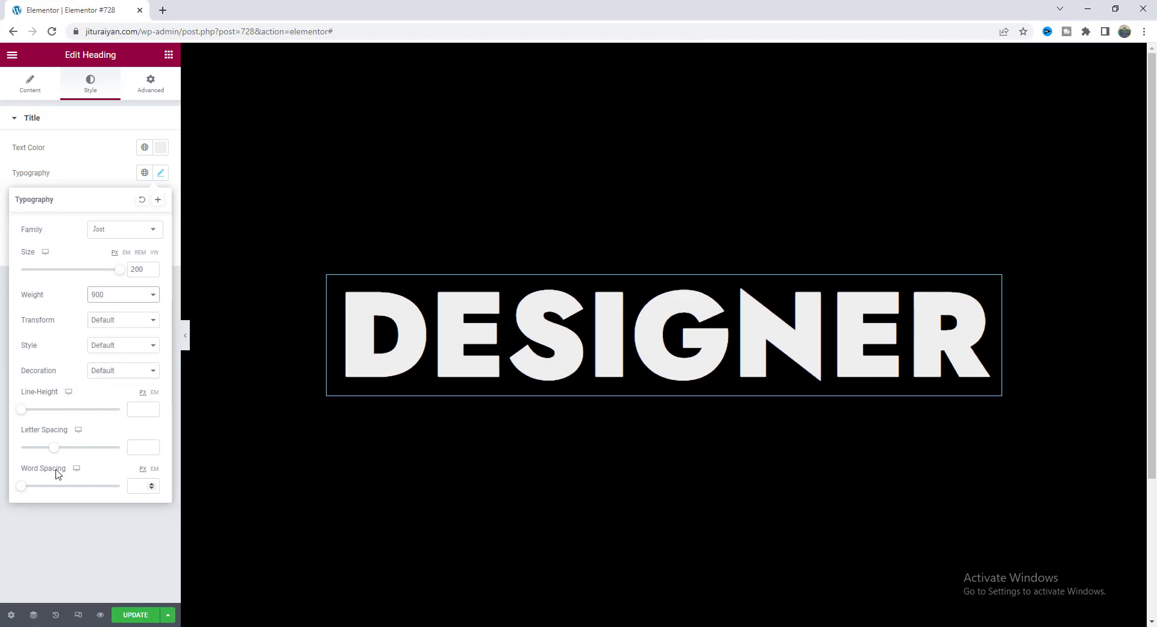
click(138, 448)
text(-)
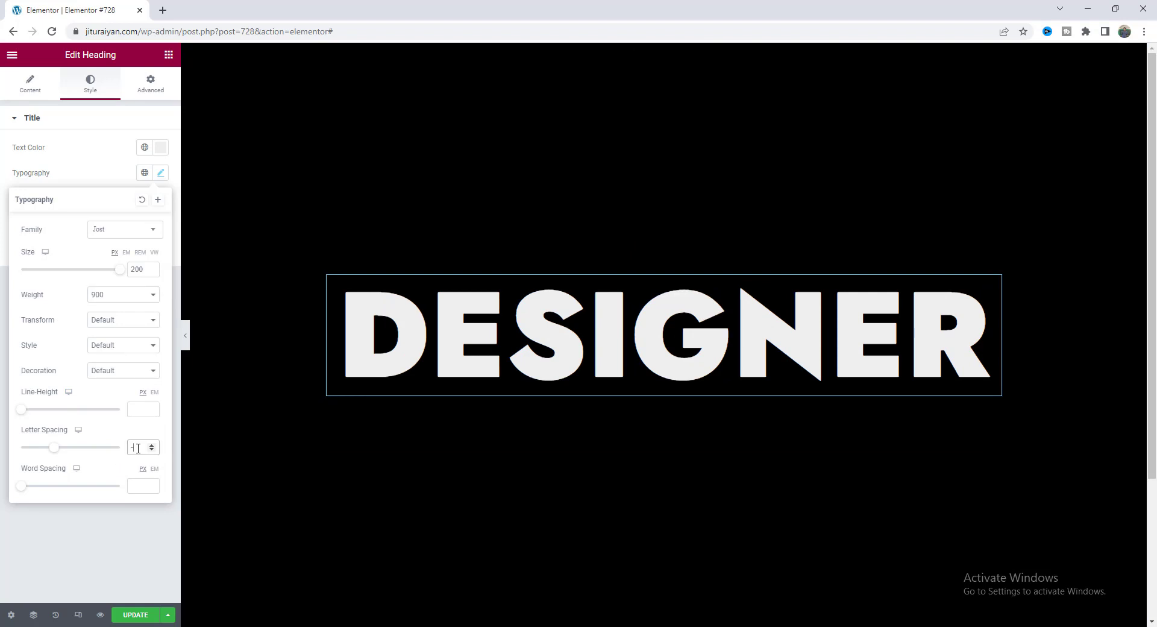
text(50)
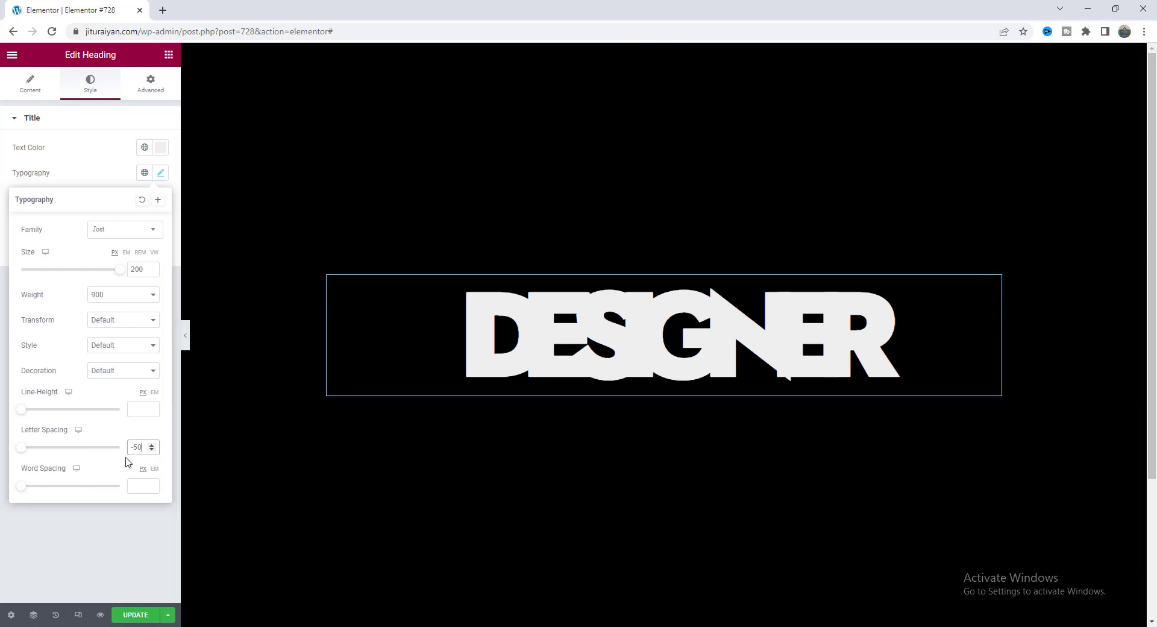
- Unlink the heading's margin values and set only the left margin to -50 px
click(151, 84)
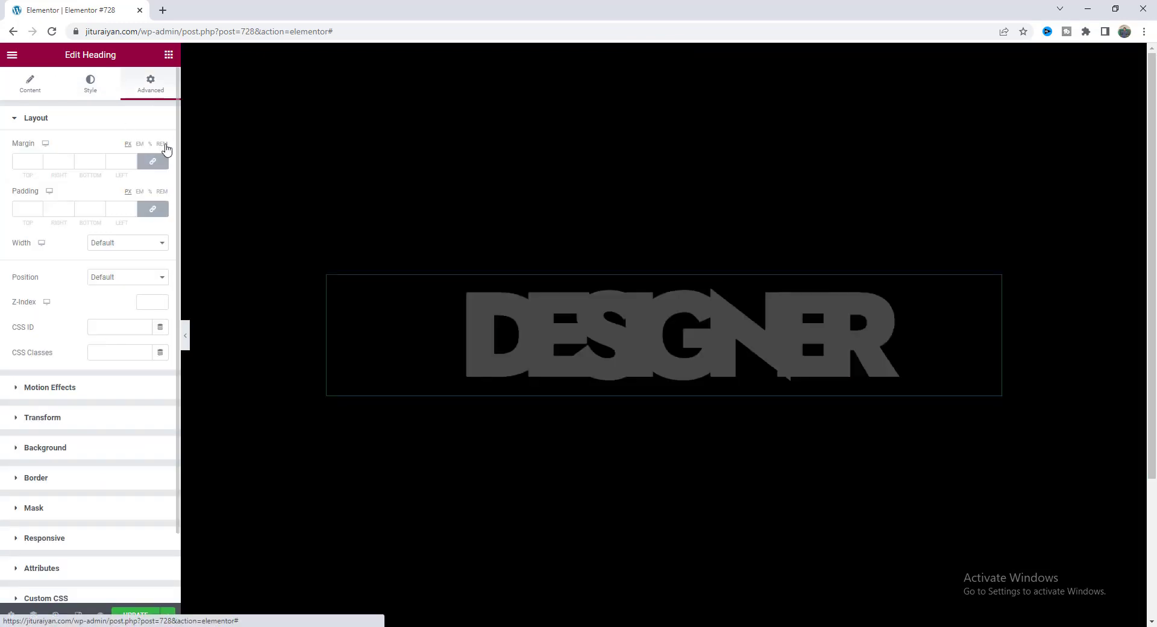
click(154, 162)
click(118, 162)
text(50)
click(113, 160)
text(-)
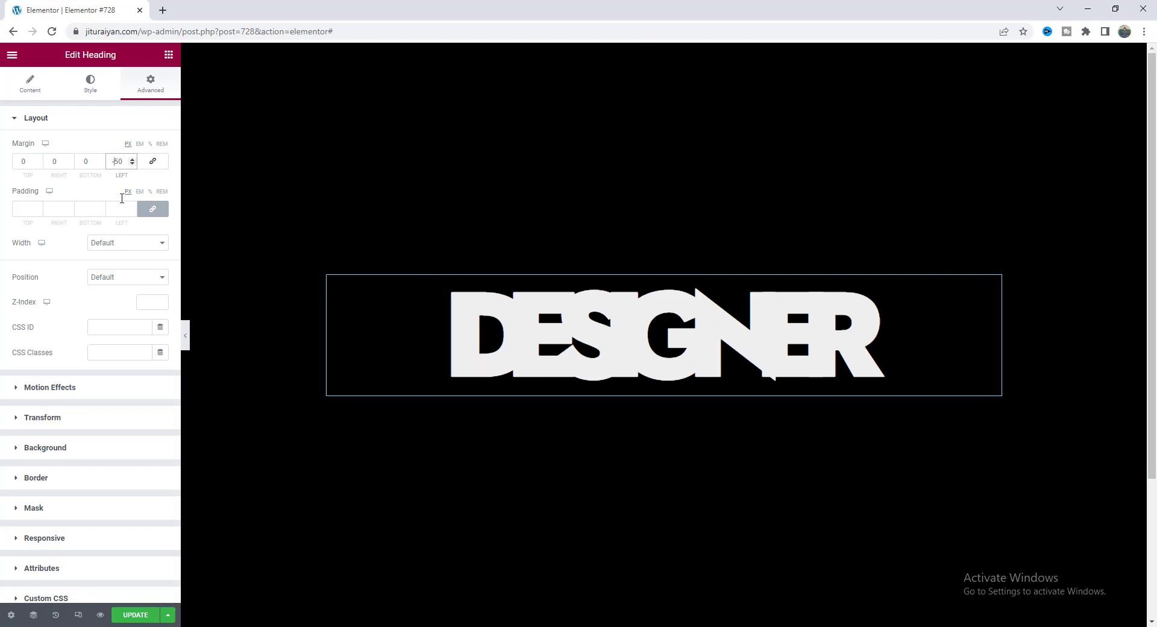
- Enable a text shadow on the heading and make its color fully opaque black
click(90, 88)
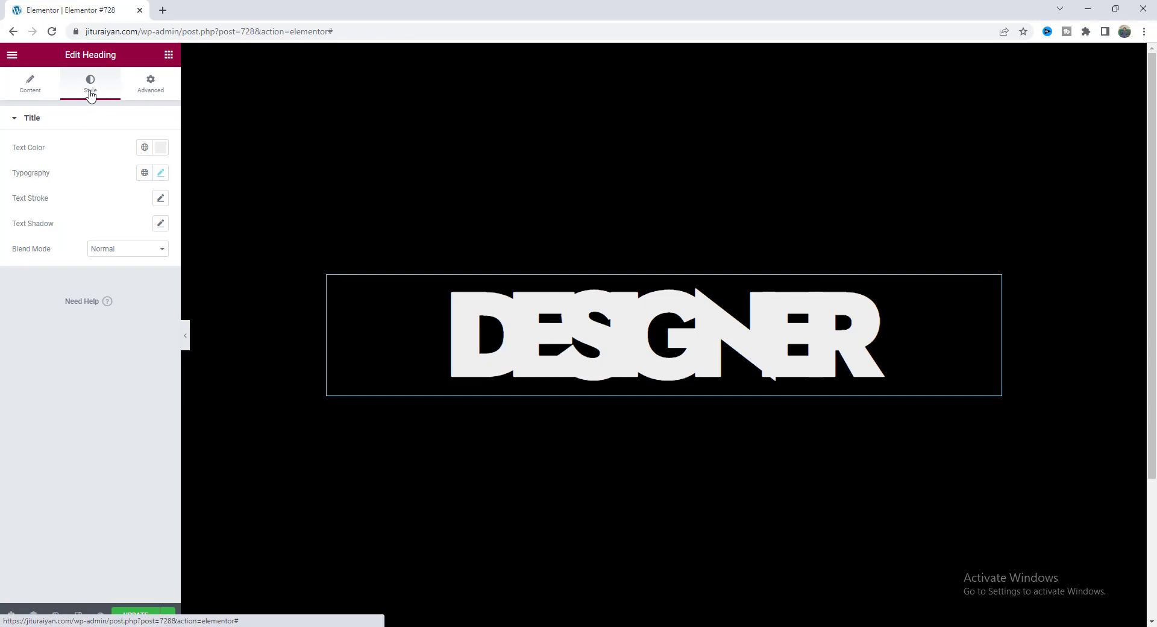
click(160, 231)
click(151, 258)
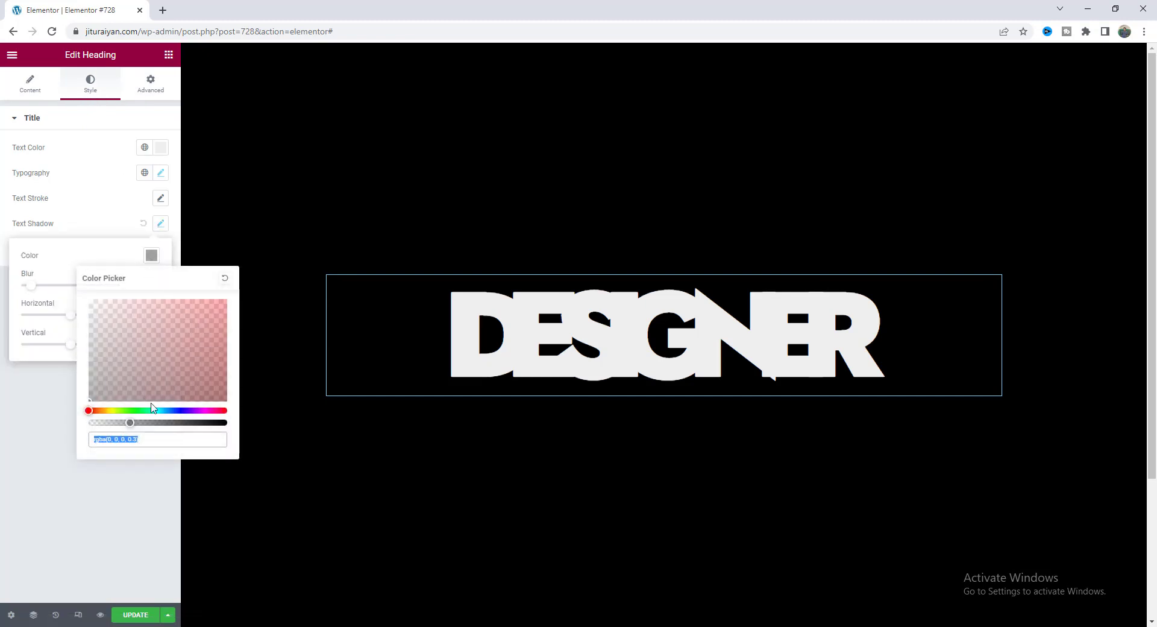
drag(155, 423, 244, 430)
click(148, 437)
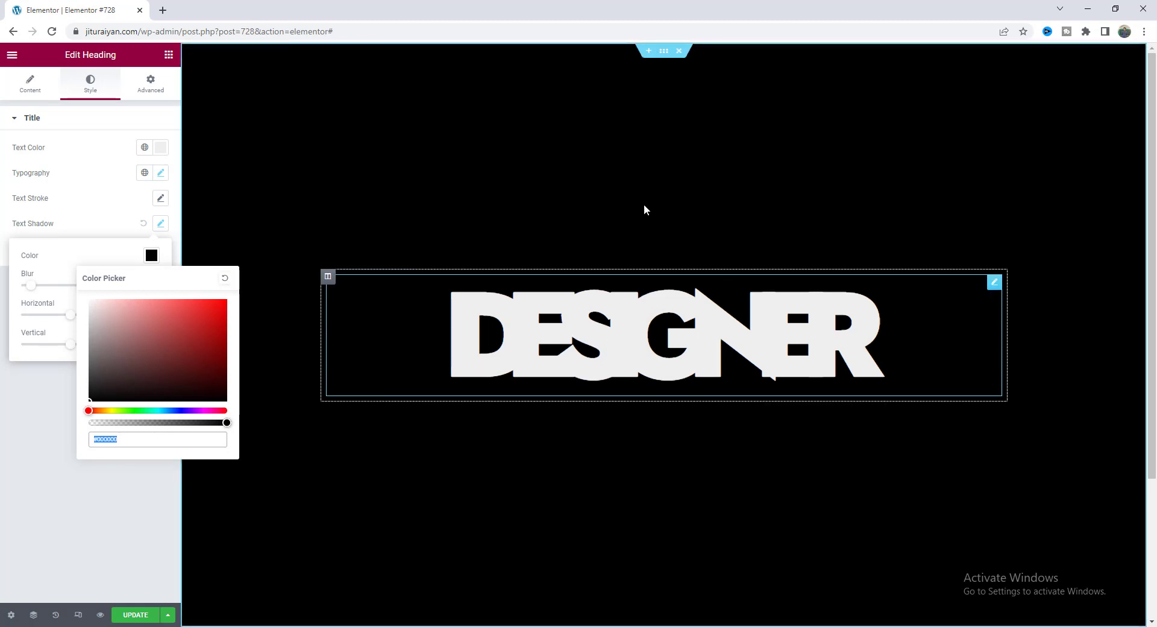
- Try a dark red section background to check the heading's shadow, and return the background to black
click(663, 53)
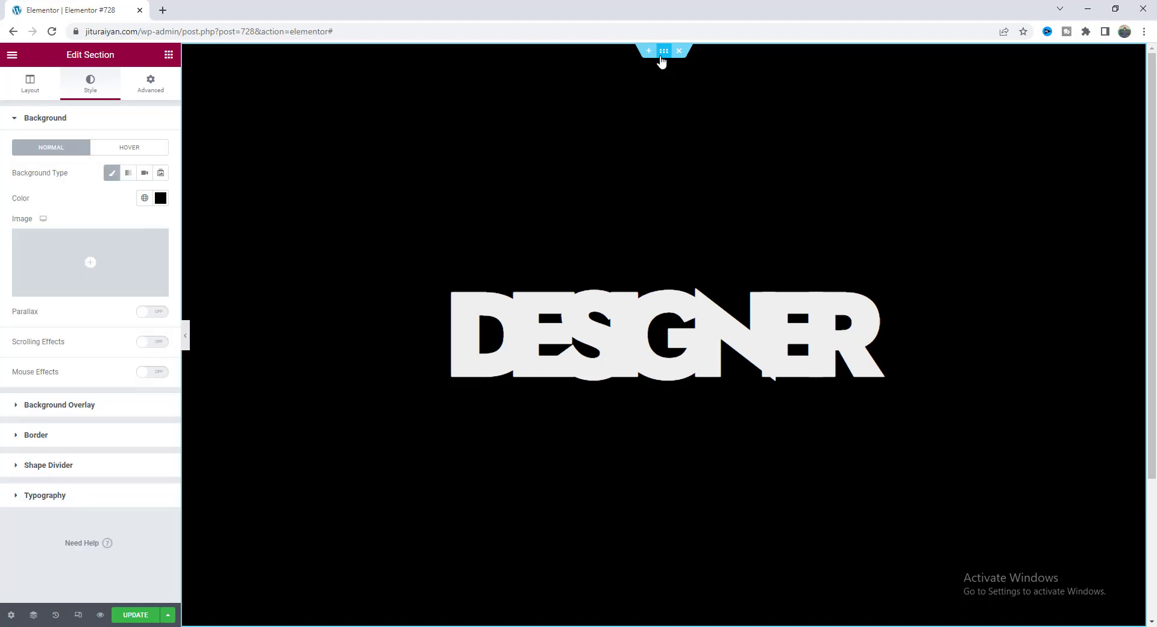
click(161, 199)
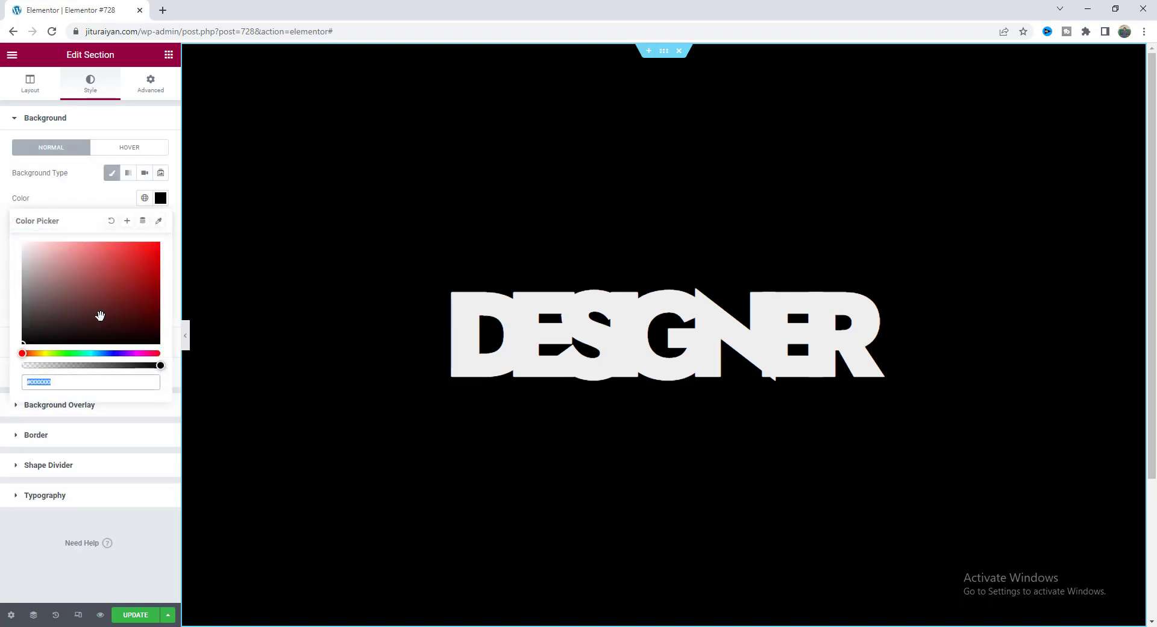
drag(36, 328, 166, 288)
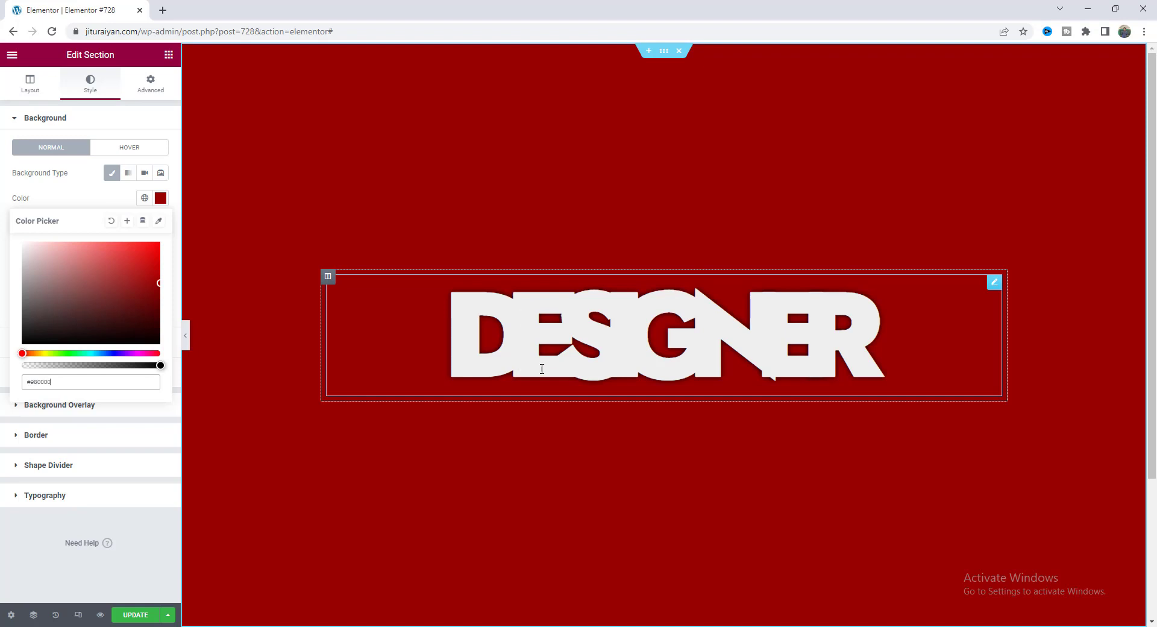
click(23, 342)
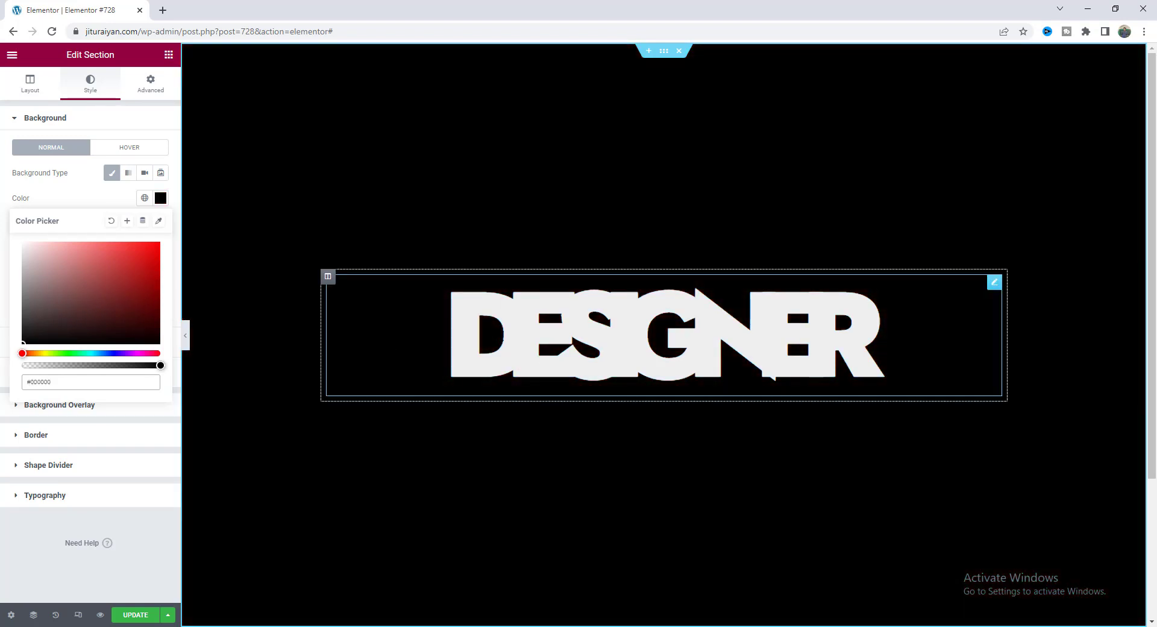
- Assign the CSS class shadow-text to the DESIGNER heading
click(998, 290)
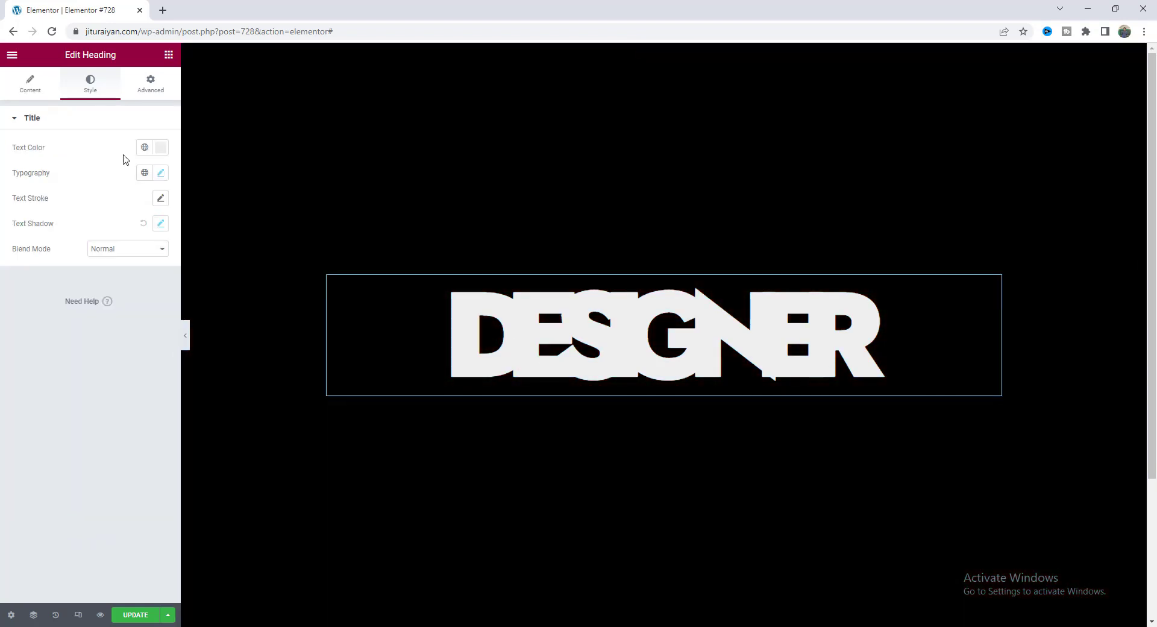
click(30, 83)
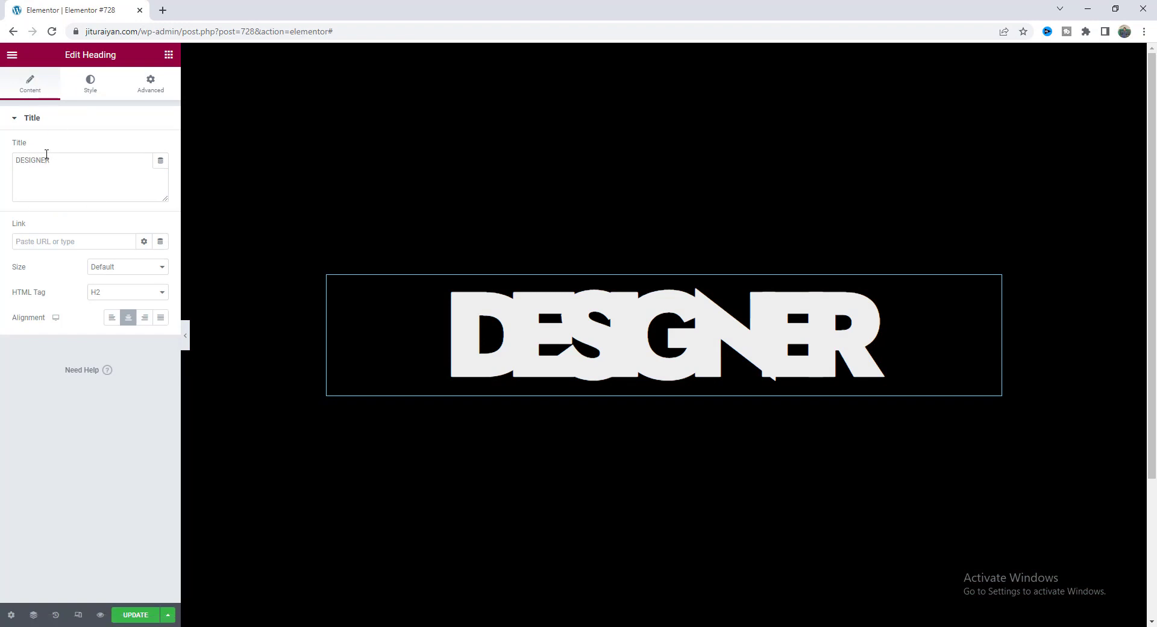
click(150, 87)
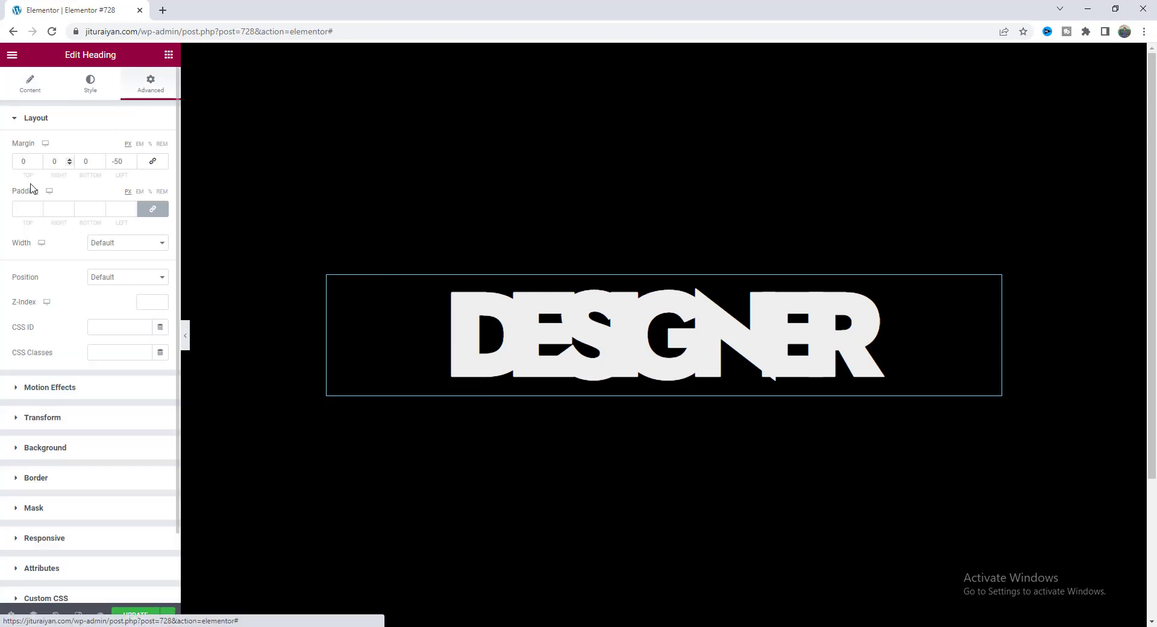
click(106, 354)
text(shadow-text)
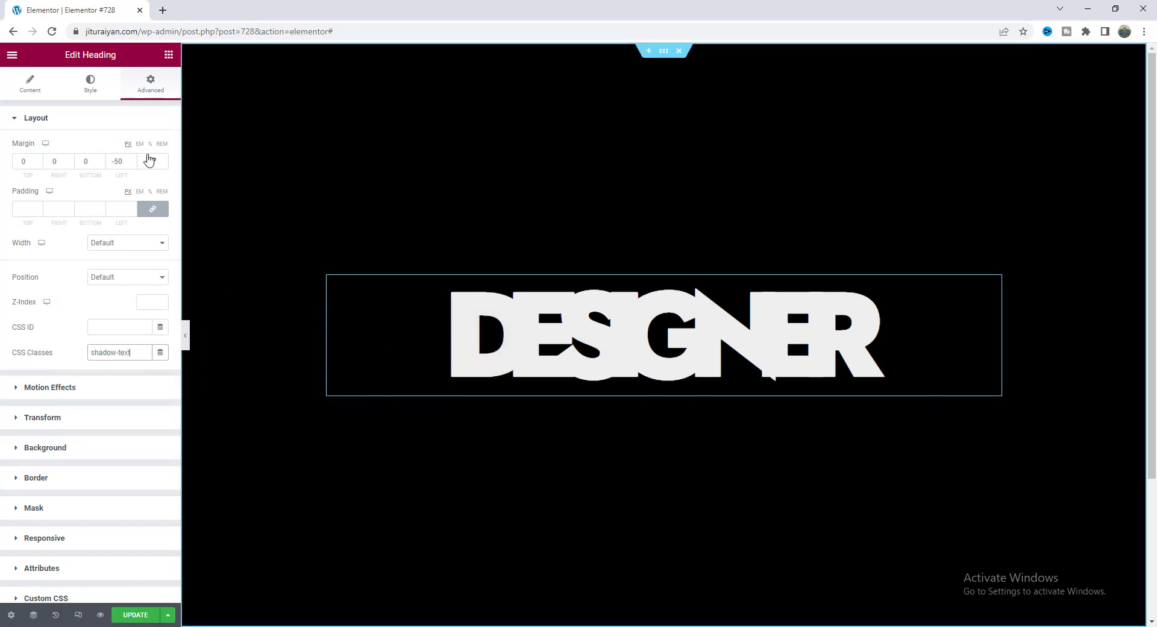
- Add an HTML widget below the heading with the jQuery 3.6.0 script that wraps each letter of the .shadow-text heading title in a span
click(169, 55)
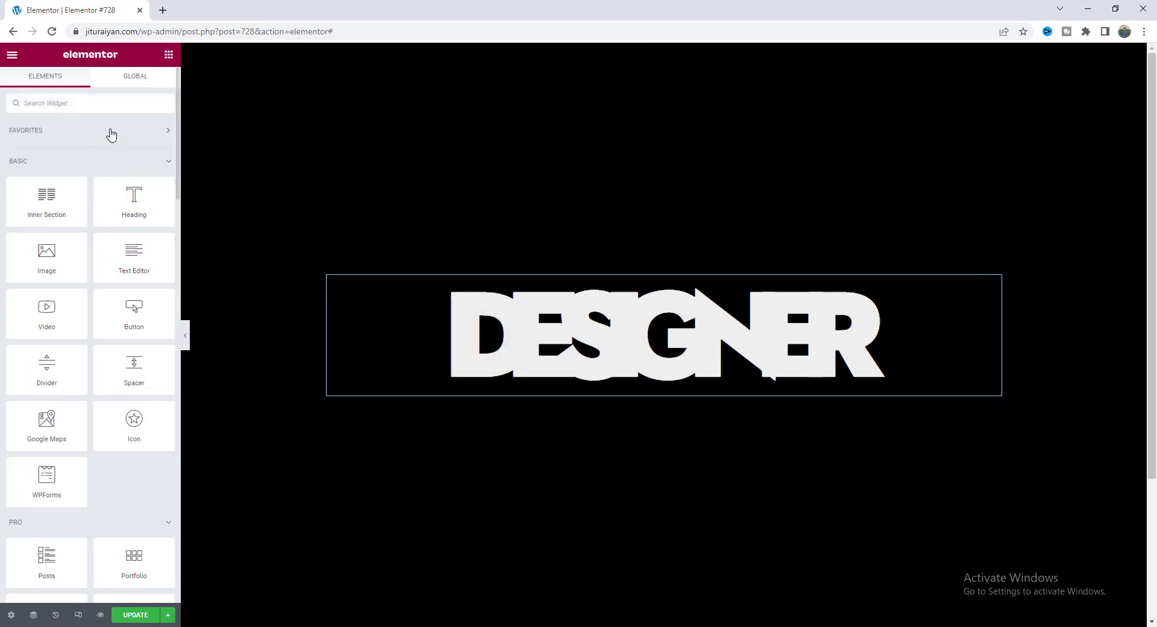
text(htm)
drag(47, 146, 612, 395)
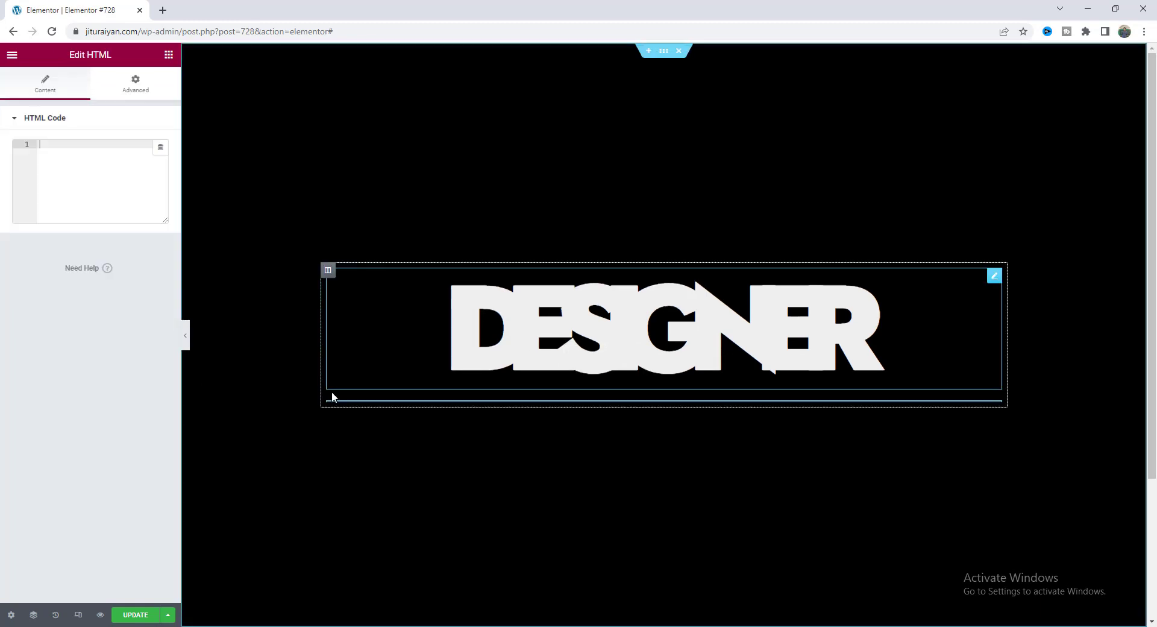
text(<script src="https://code.jquery.com/jquery-3.6.0.min.js"></script> <script> var $ = jQuery $(document).ready(function(){  $('.shadow-text .elementor-heading-title').each(function(){     $(this).html($(this).text().replace(/\S/g, '<span>$&</span>')) }) }) </script>)
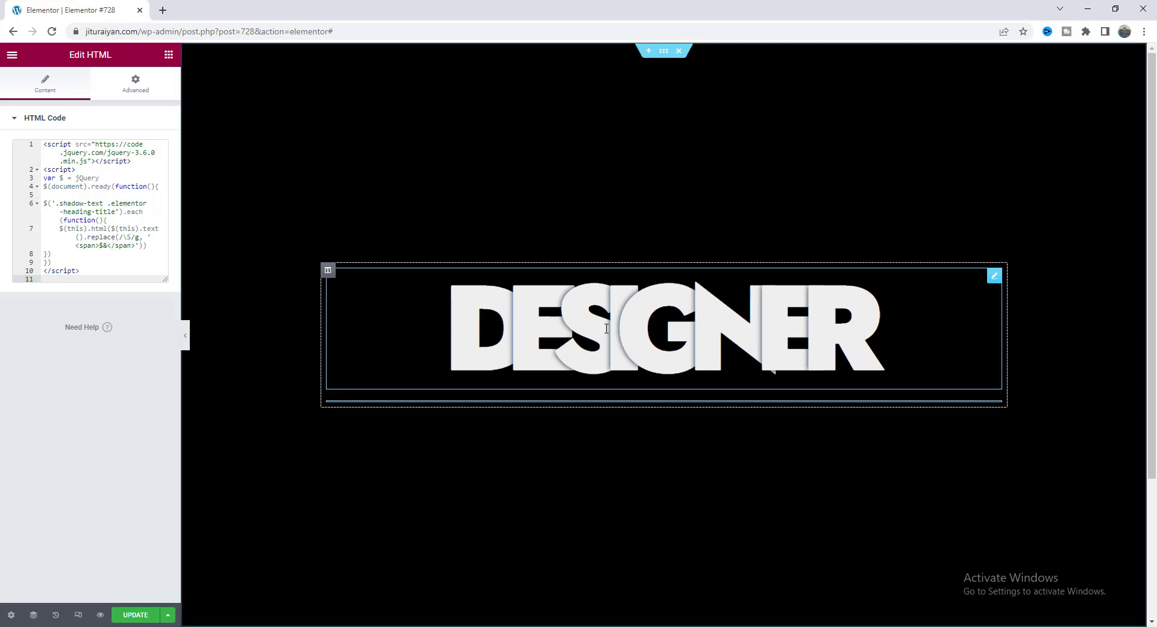
- Set the heading's text shadow to a blur of 50 and a horizontal offset of -15
click(994, 278)
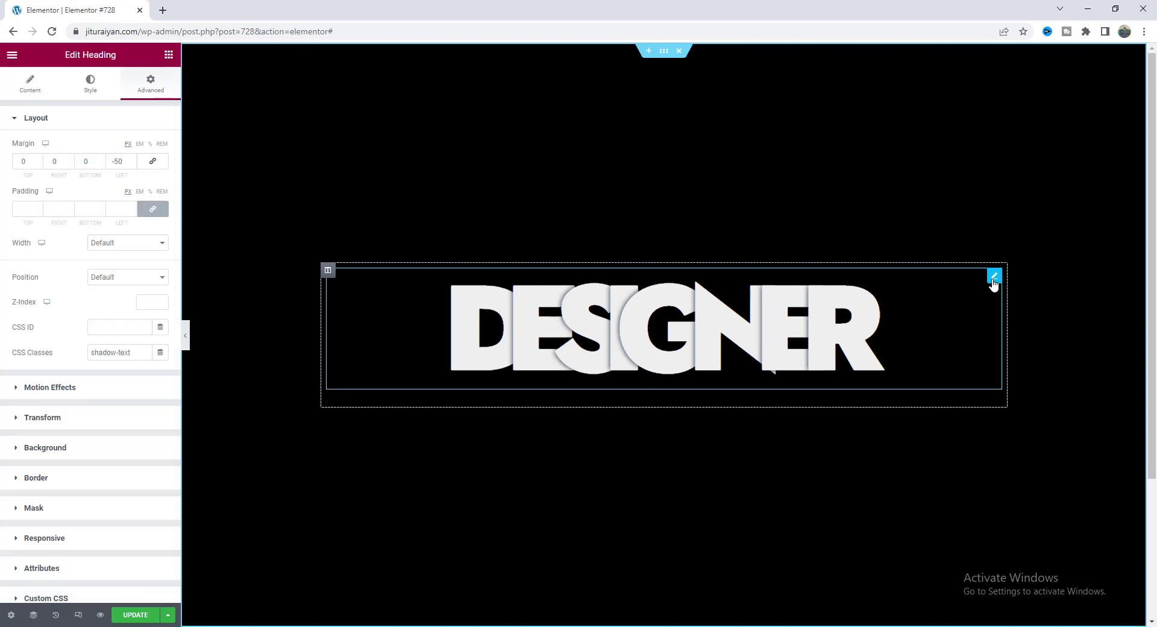
click(90, 87)
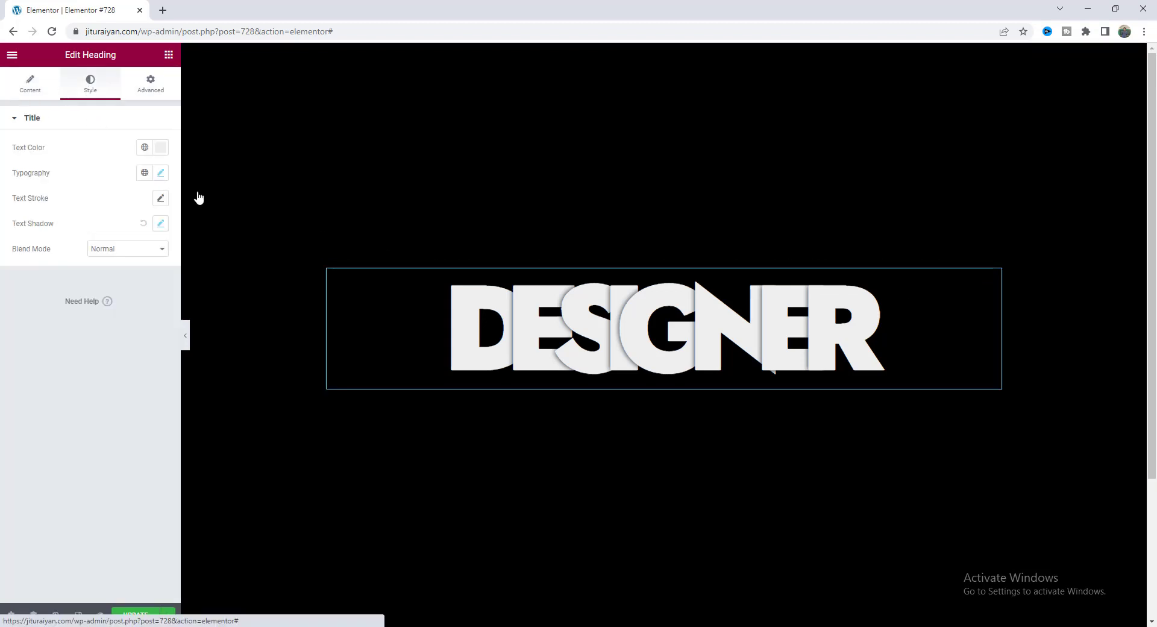
click(161, 223)
double_click(135, 286)
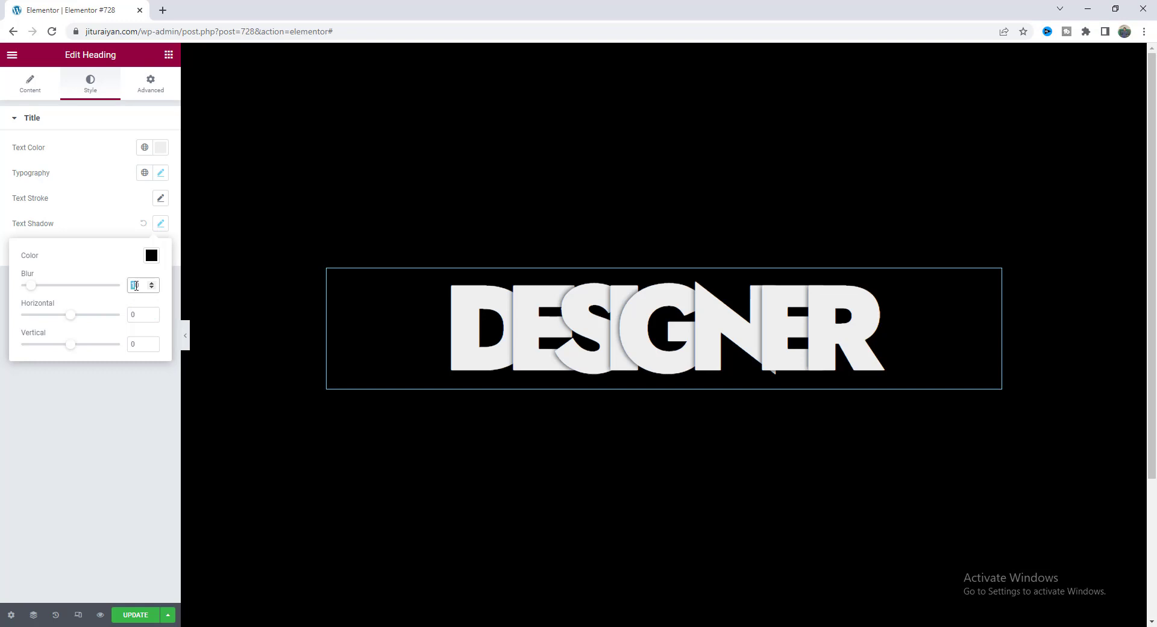
text(50)
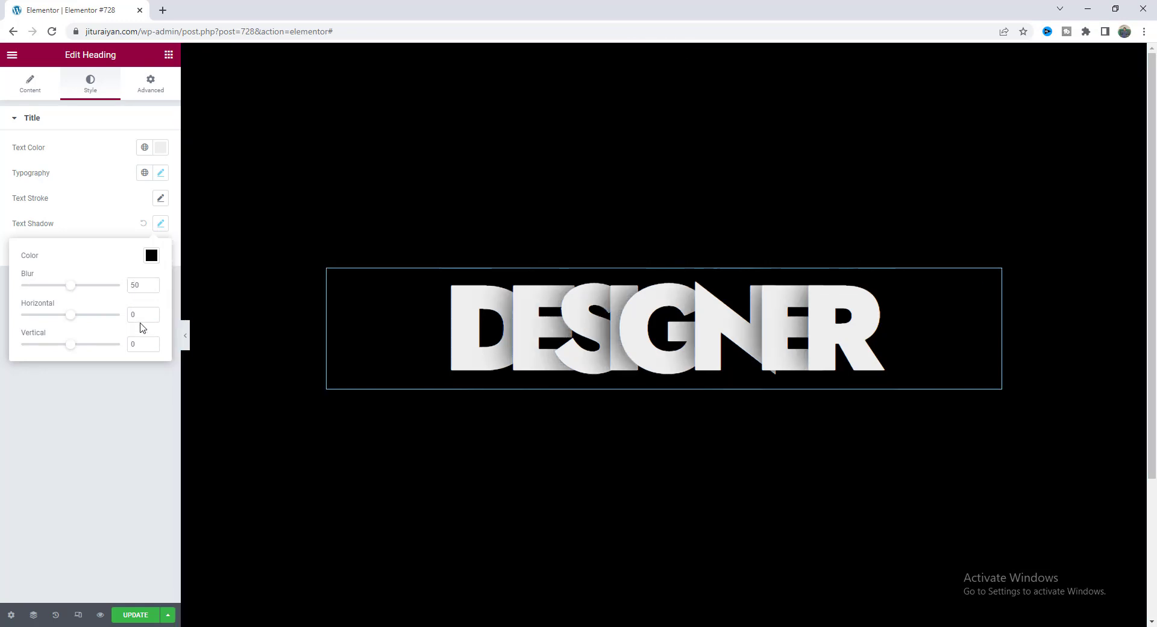
text(-15)
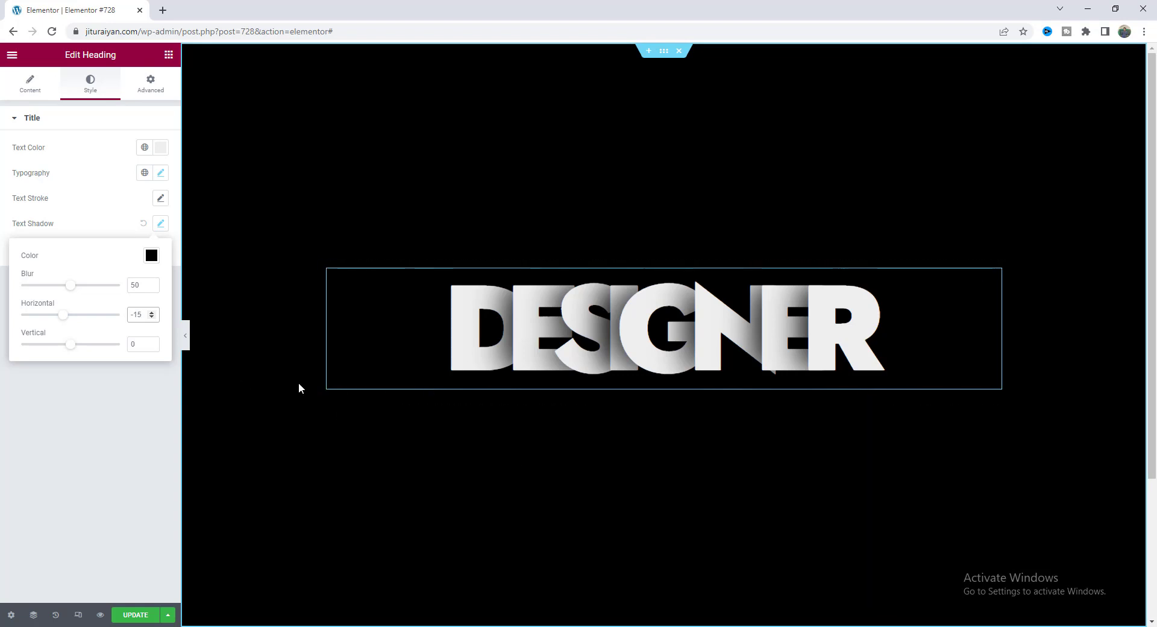
- Add custom CSS to the heading's selector: -webkit-box-reflect: below 10px linear-gradient(to bottom, rgba(0,0,0,0.0) 0%, rgba(0,0,0,0.1) 100%);
click(152, 85)
scroll(137, 489, down, 2)
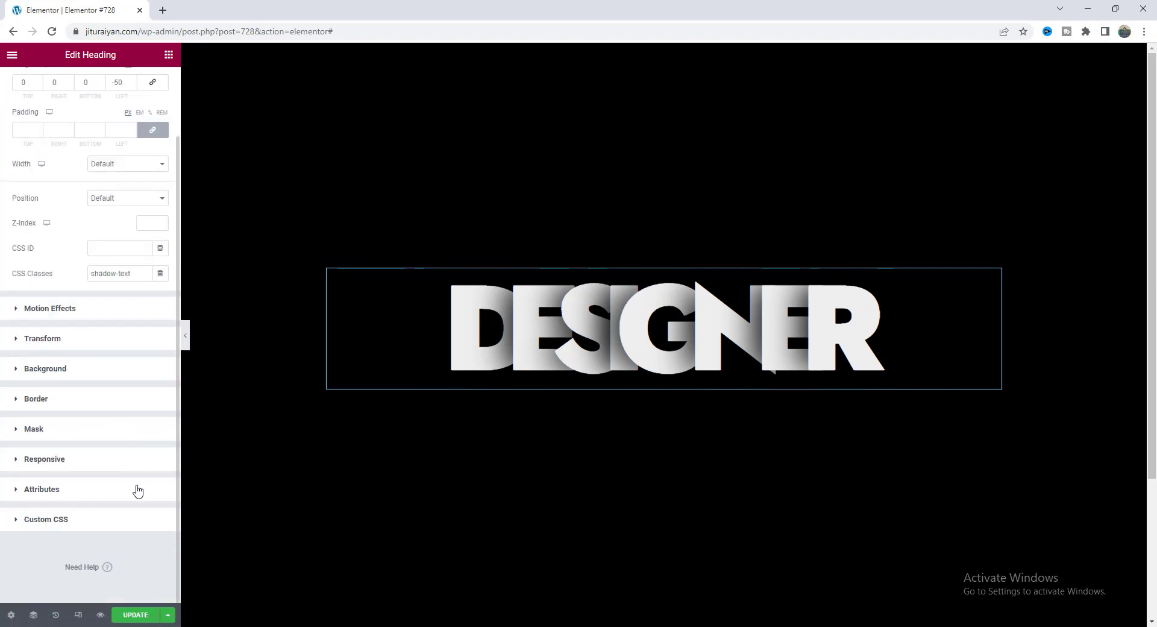
click(119, 519)
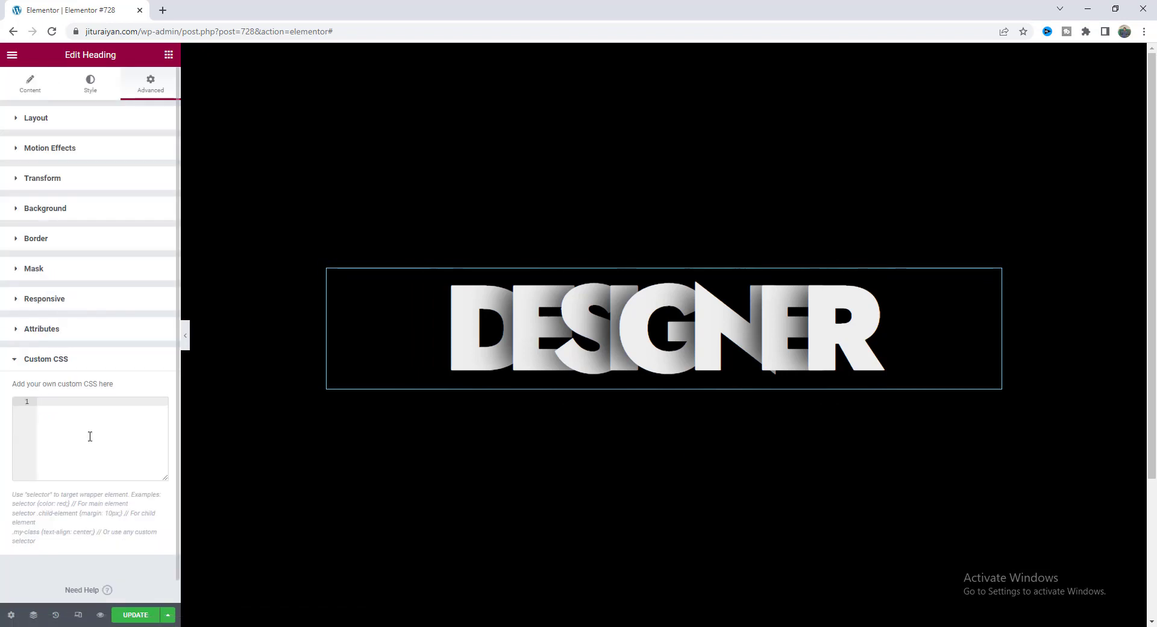
text(selector{     -webkit-box-reflect: below 10px linear-gradient(to bottom, rgba(0,0,0,0.0) 0%, rgba(0,0,0,0.1) 100%); })
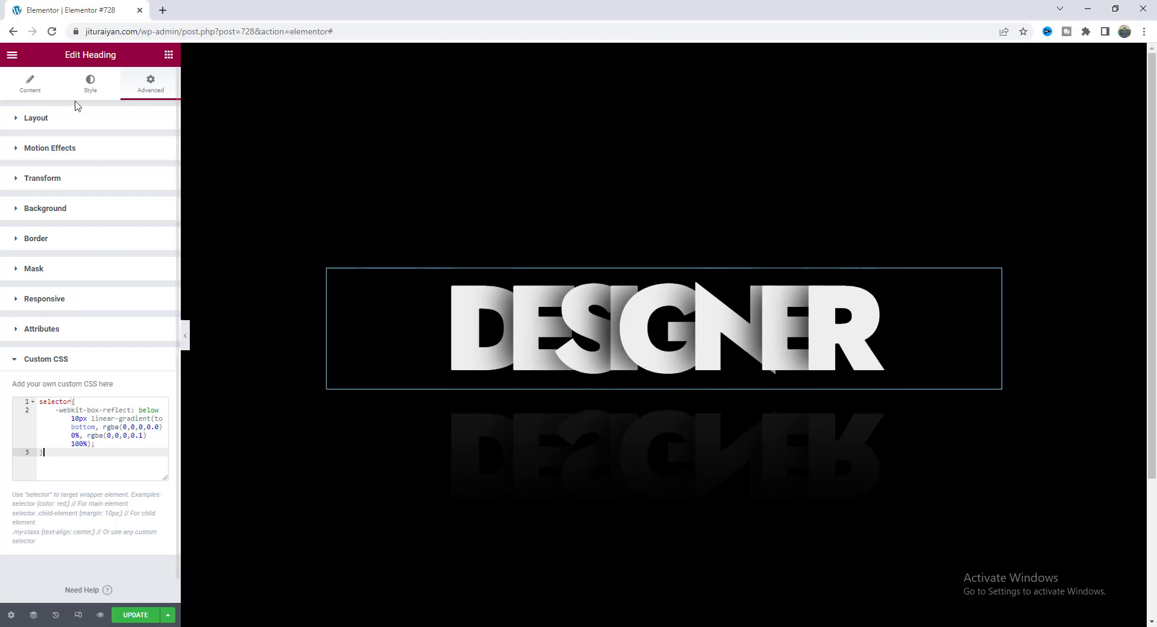
- Set the heading's typography line height to 0.8 em to bring the reflection closer to the letters
click(97, 84)
click(159, 176)
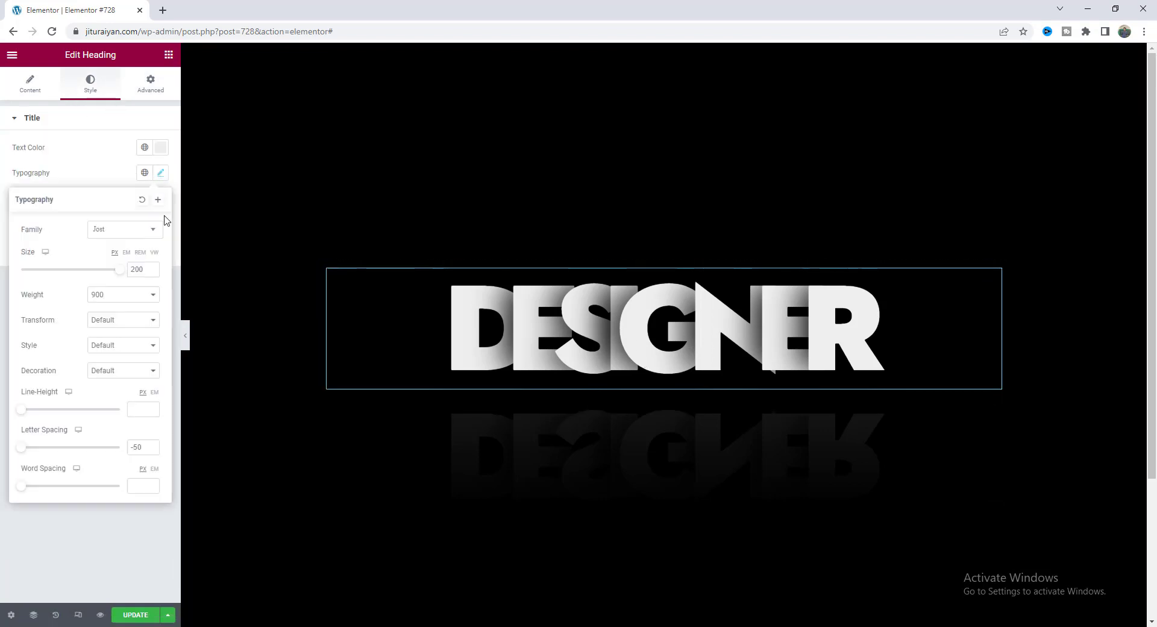
click(145, 406)
text(0.8)
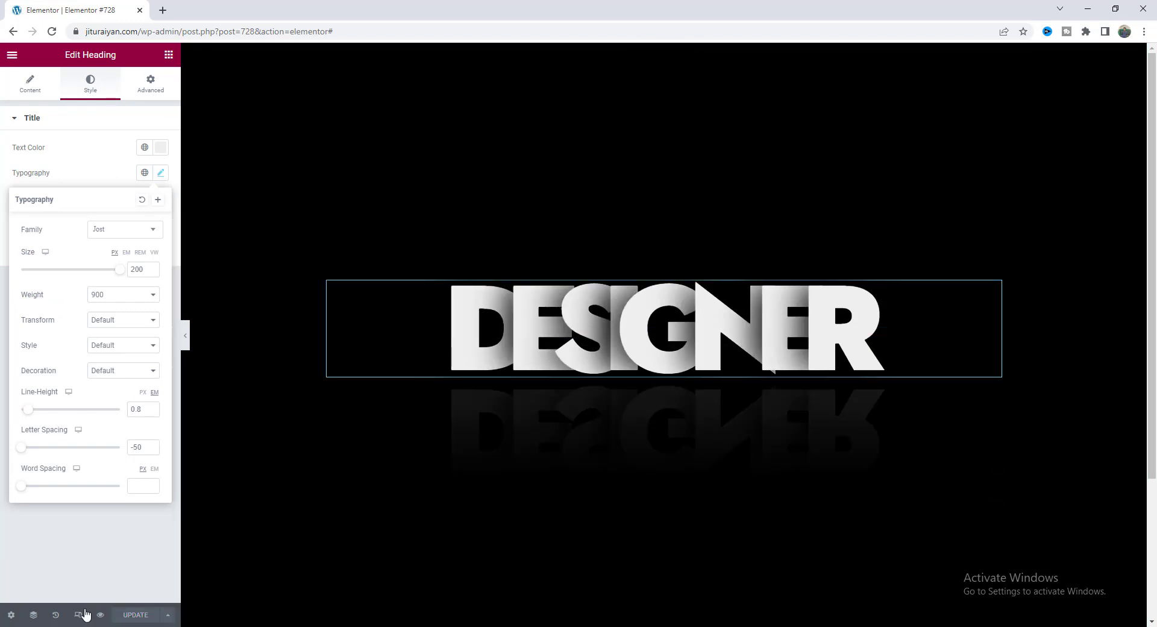
- Switch to the responsive tablet view and set the heading's font size to 180 px for that device
click(79, 614)
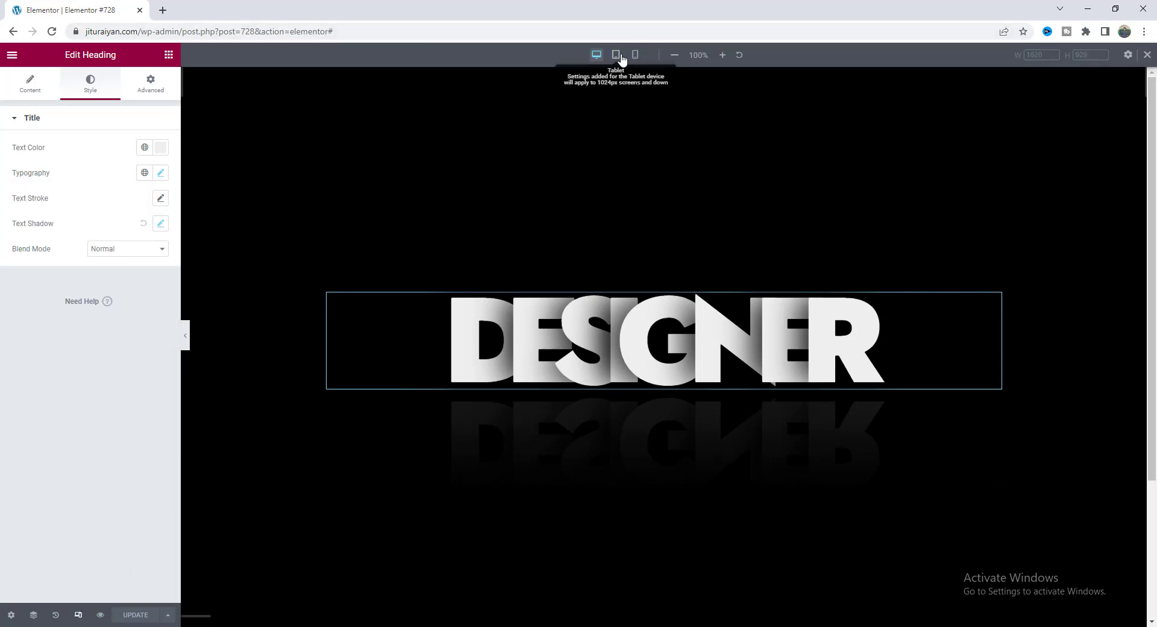
click(619, 57)
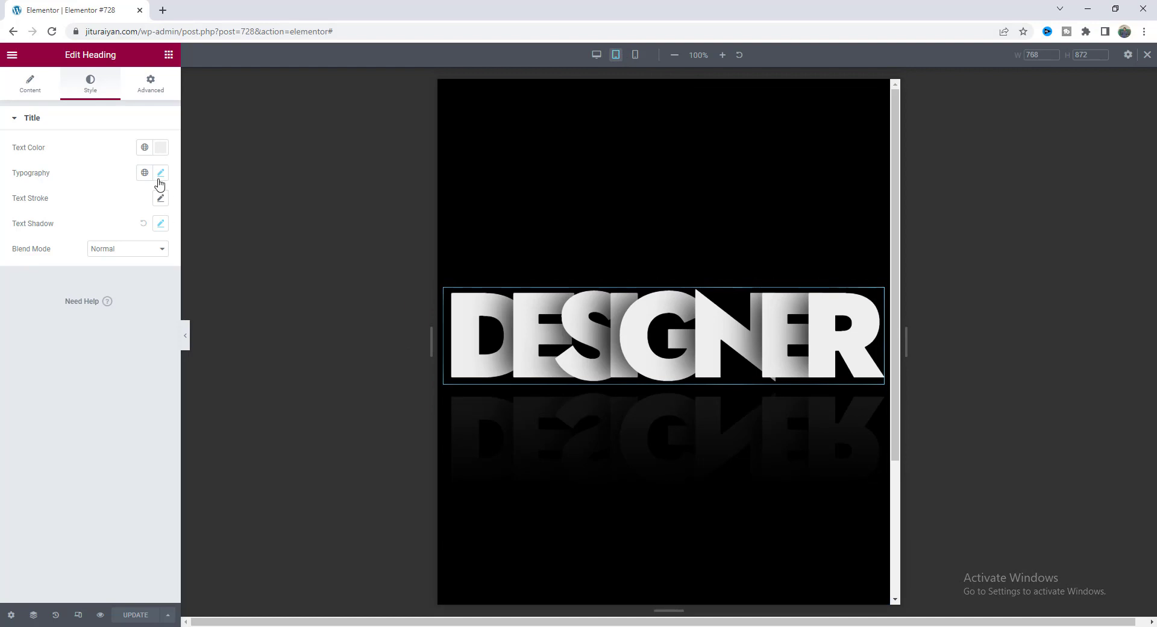
click(160, 173)
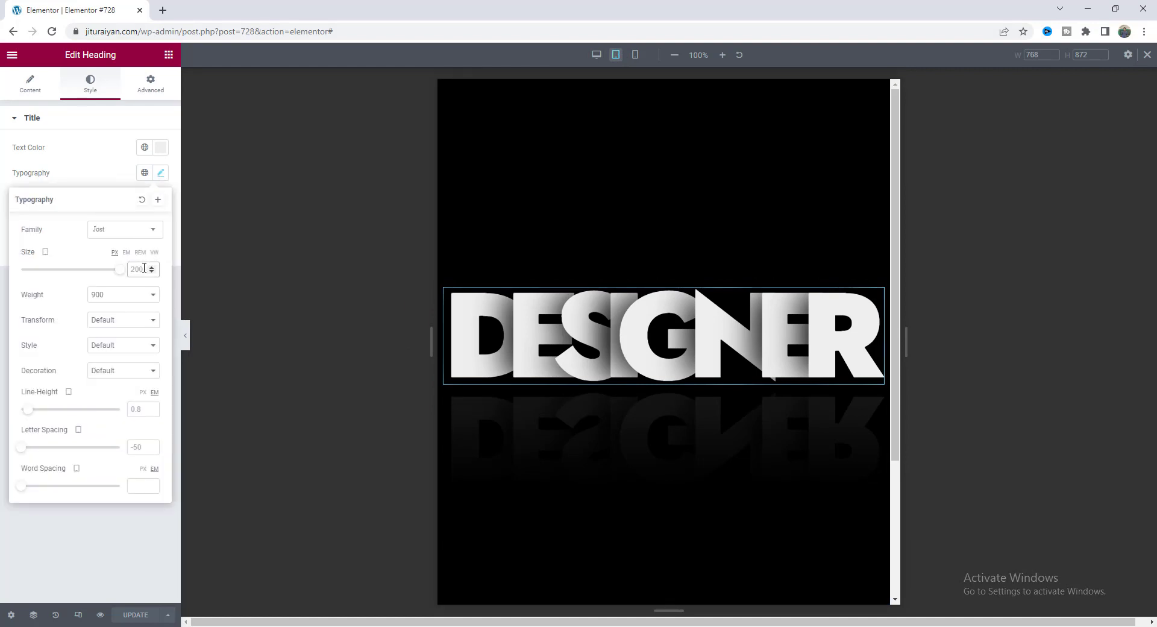
double_click(144, 268)
text(180)
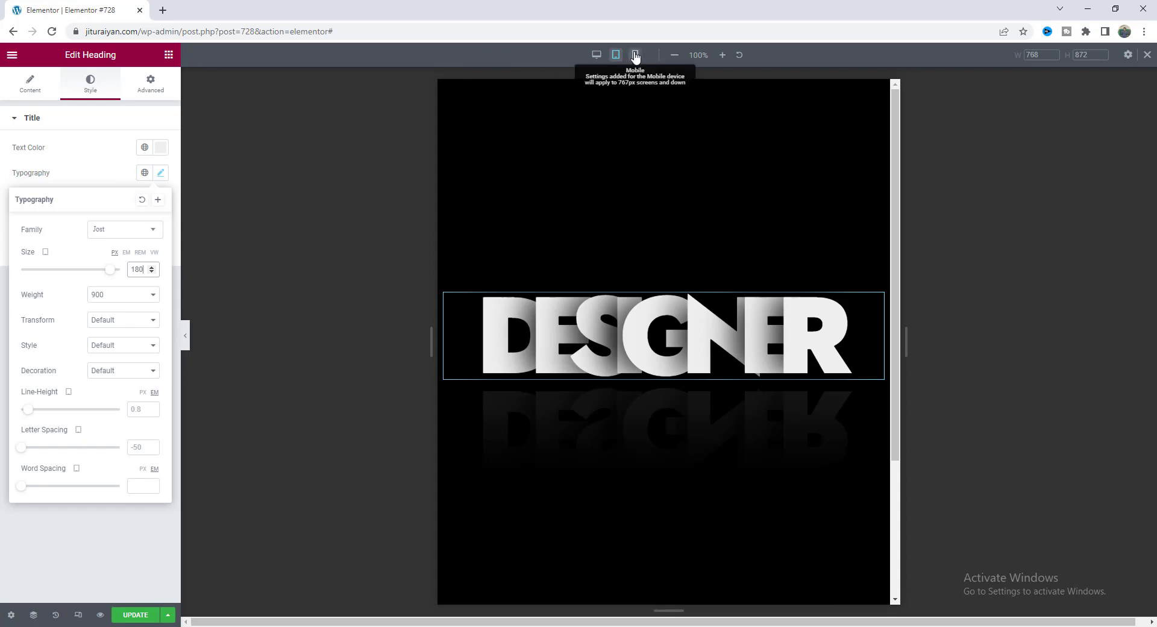
- Switch to the mobile view and set the heading's font size to 90 px for that device
click(635, 55)
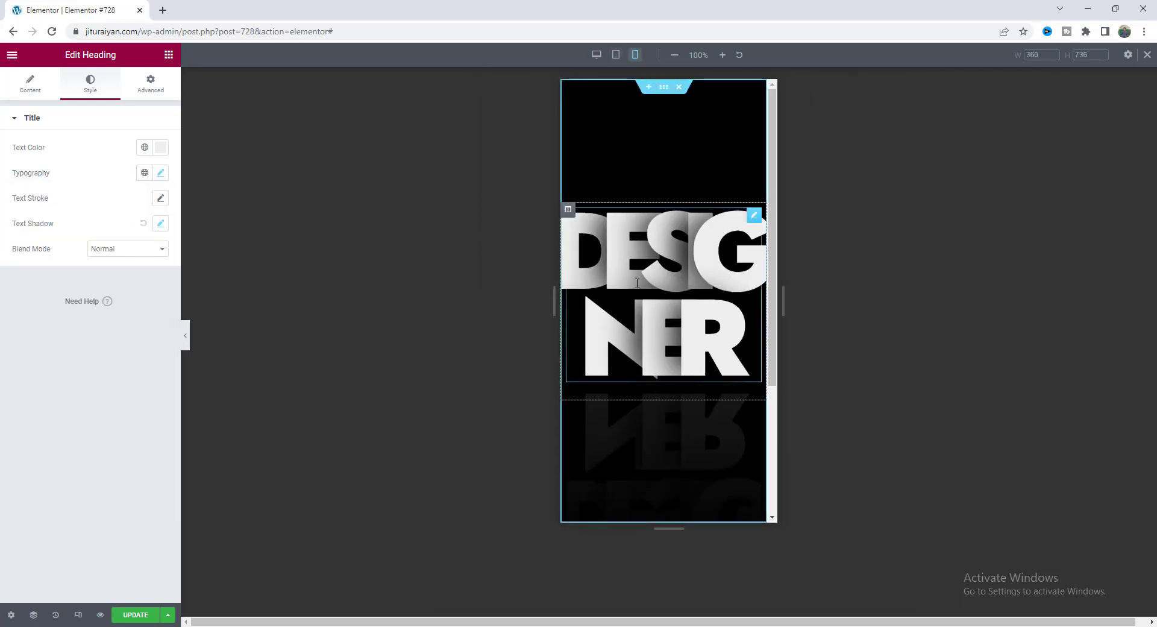
scroll(669, 421, down, 2)
scroll(668, 422, up, 2)
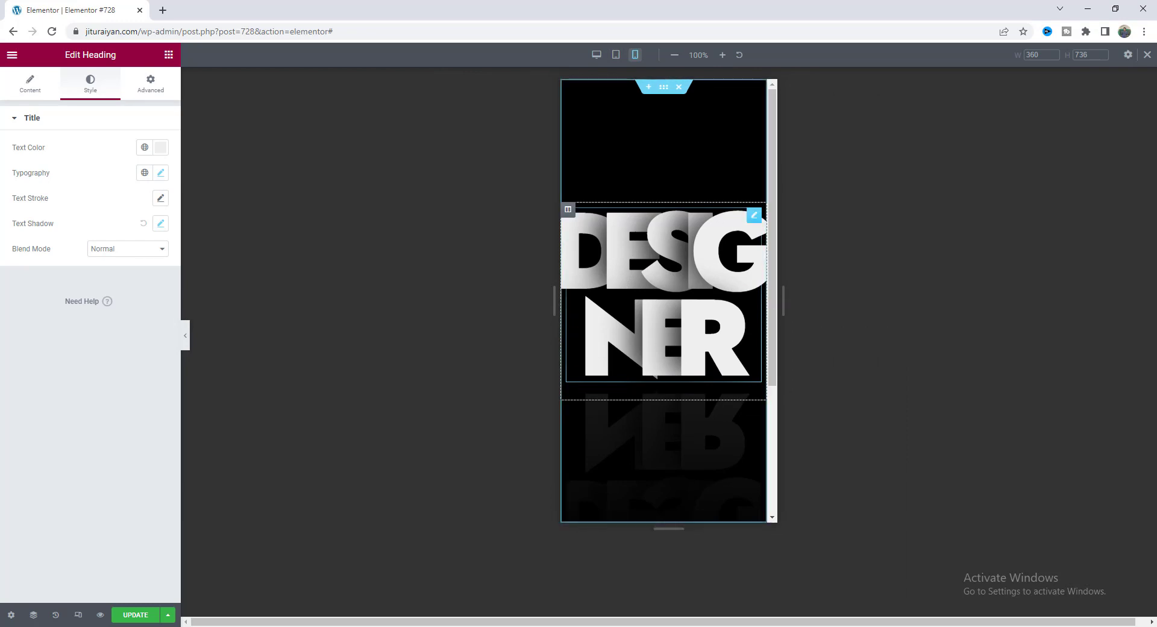
scroll(588, 394, down, 1)
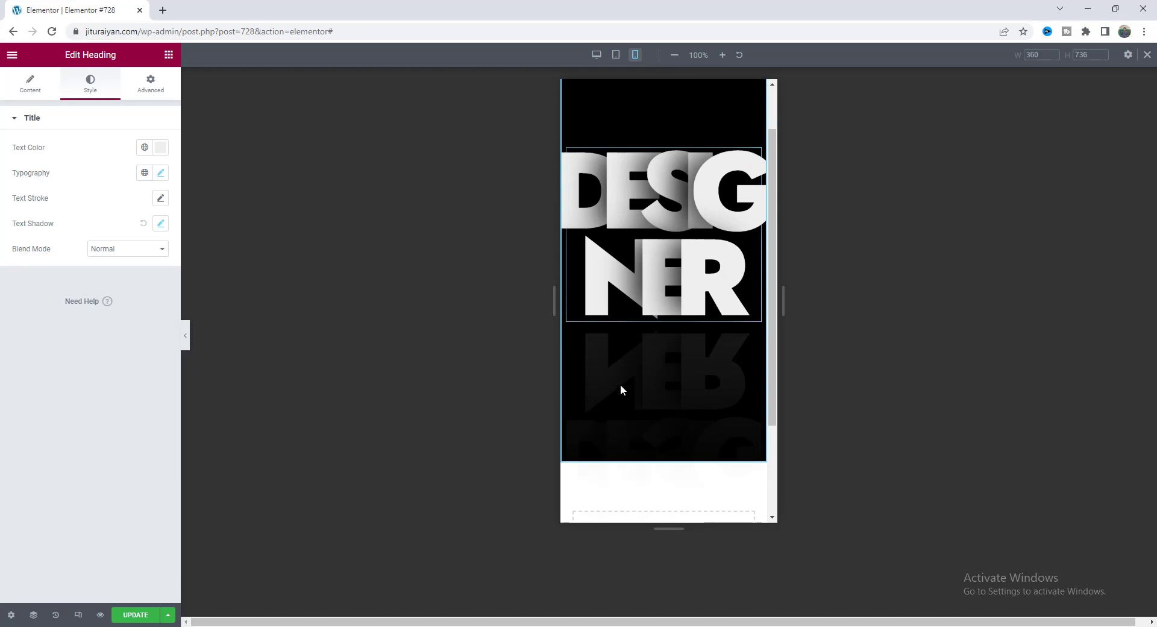
scroll(638, 388, up, 1)
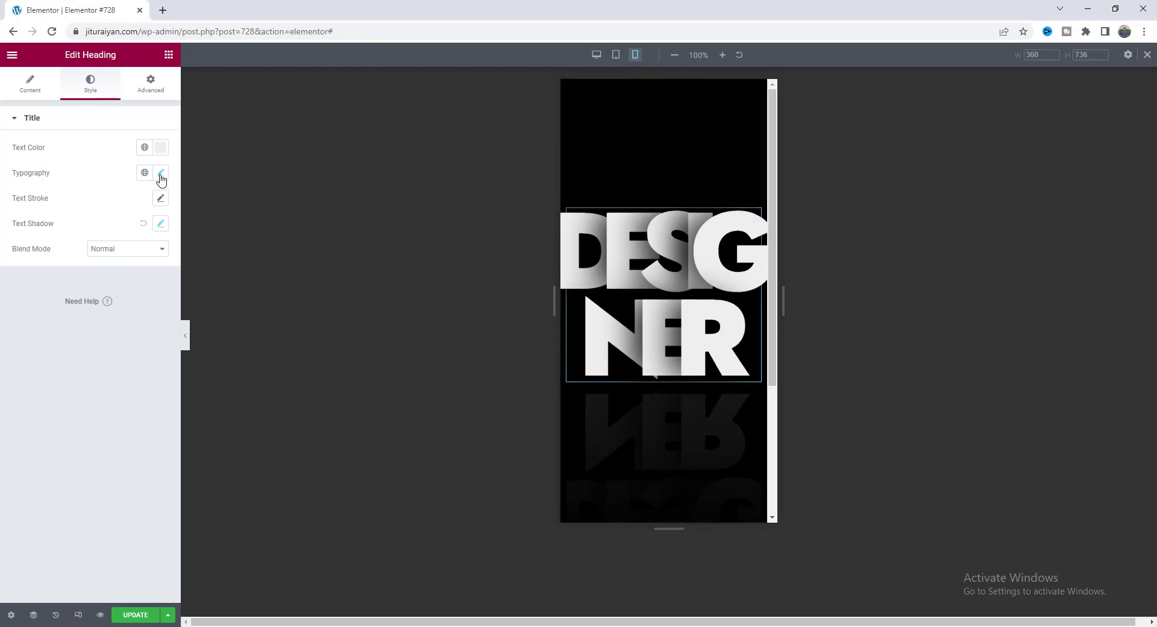
click(160, 173)
double_click(139, 269)
text(90)
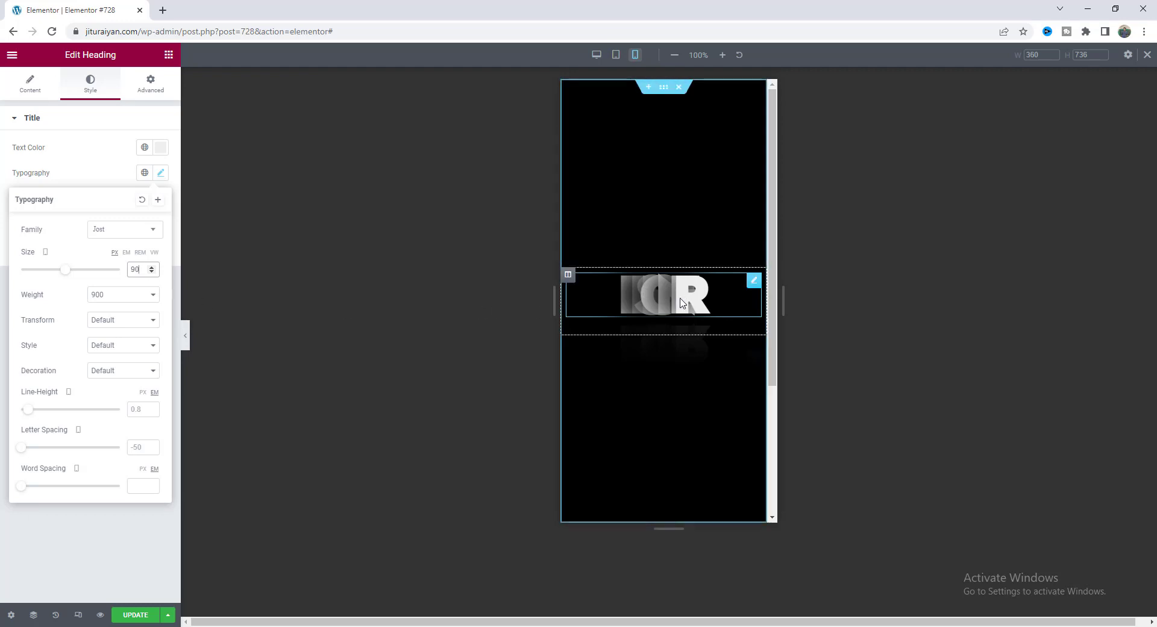
- Set the heading's mobile letter spacing to -25
click(141, 447)
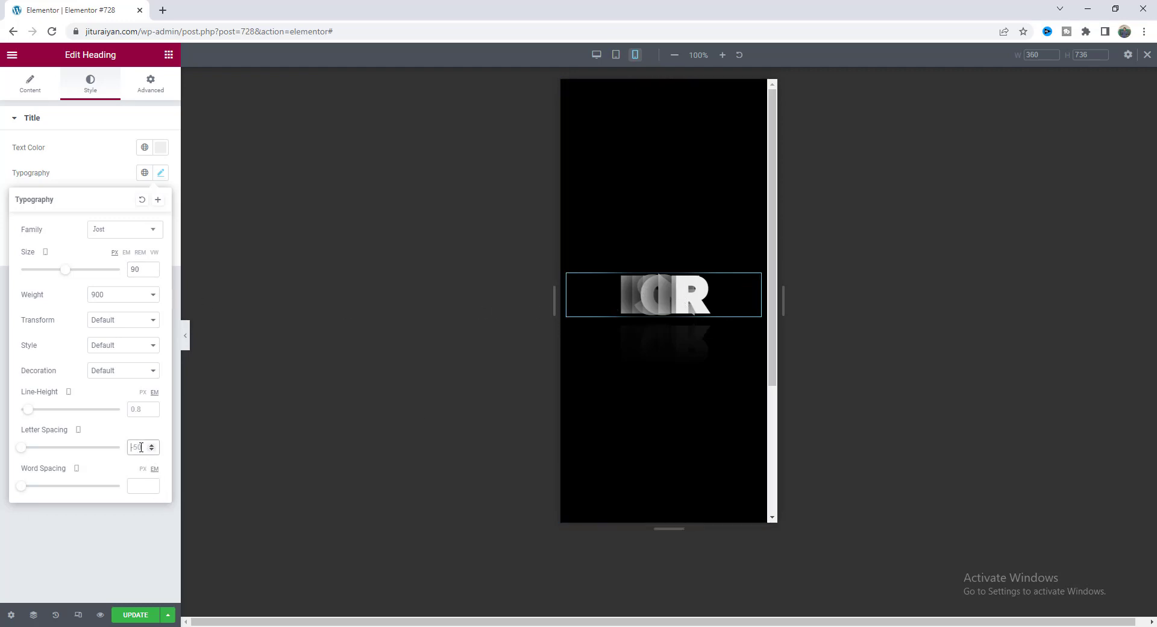
text(-25)
click(180, 435)
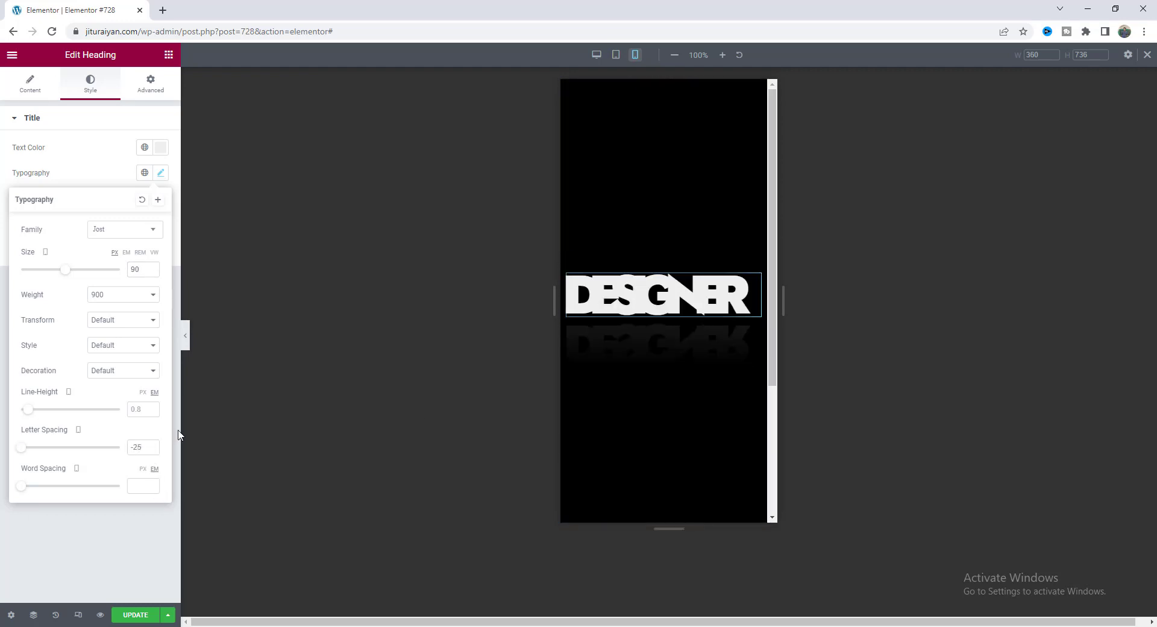
- Set the heading's left margin to -25 for mobile, save the page and leave the responsive view
drag(143, 446, 102, 445)
click(151, 88)
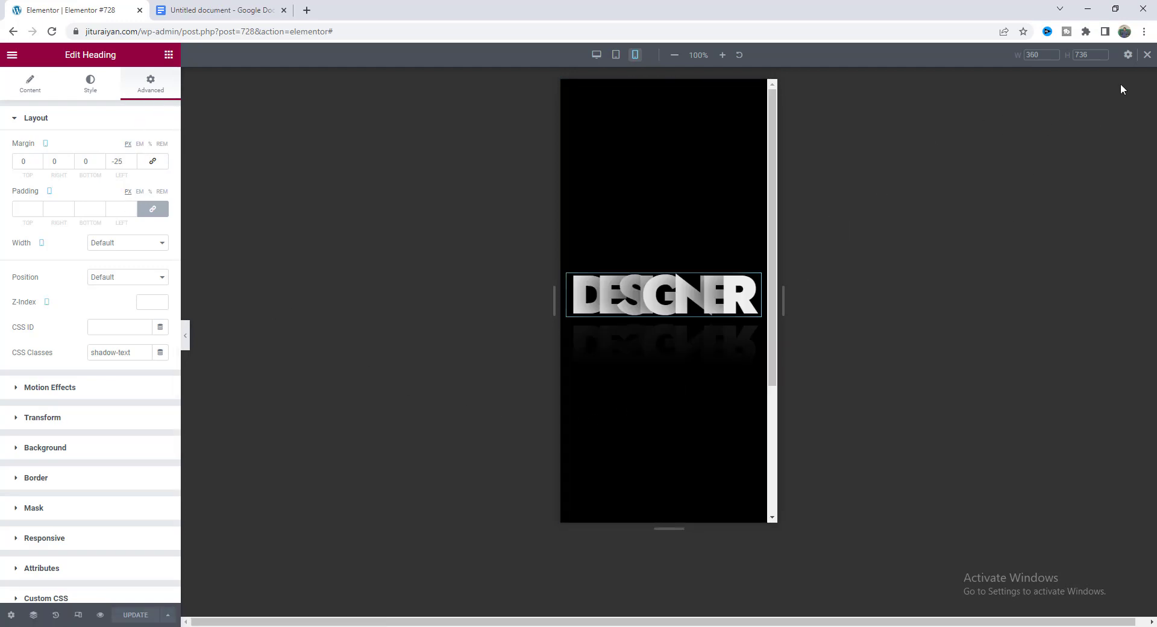
click(1147, 55)
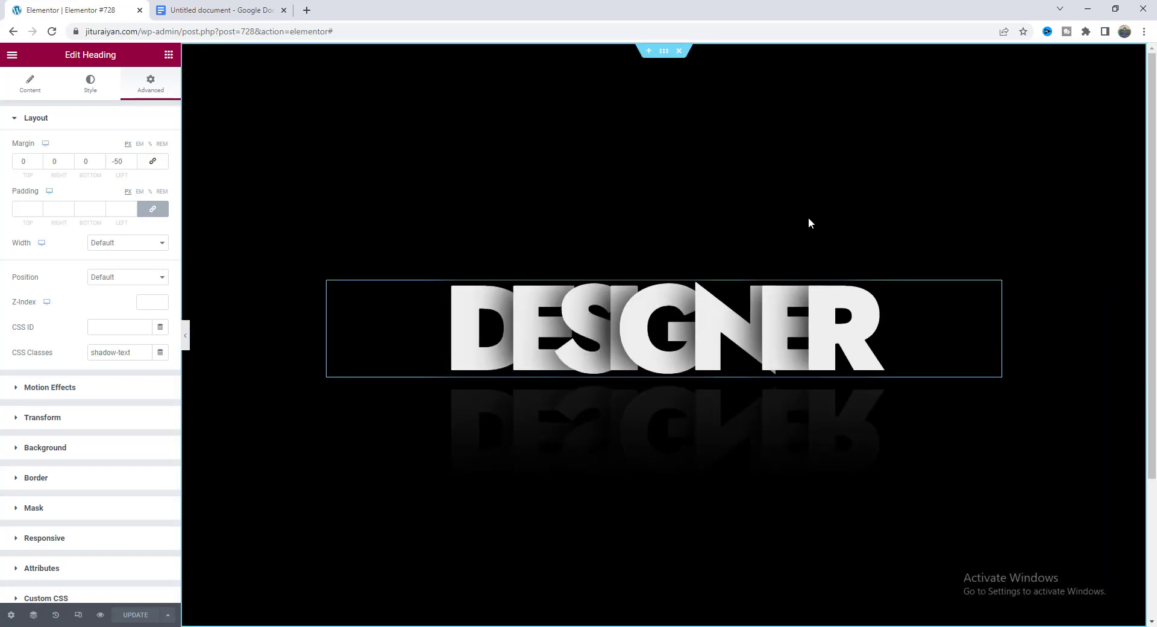